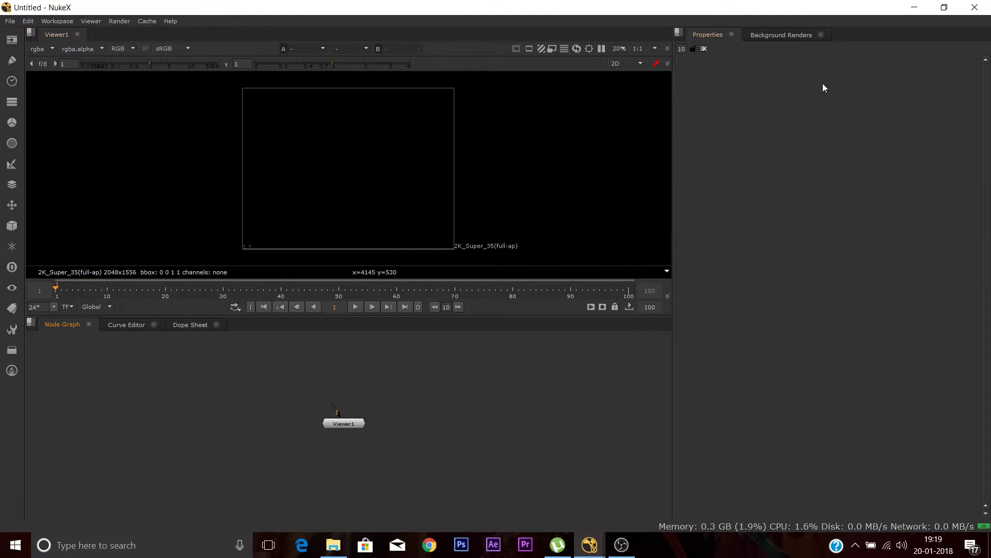
Switch to File Explorer, open the MasterBeauty folder of the Diffuse pass under Clothes_maya images, and look through its rendered frames.
left_click(914, 8)
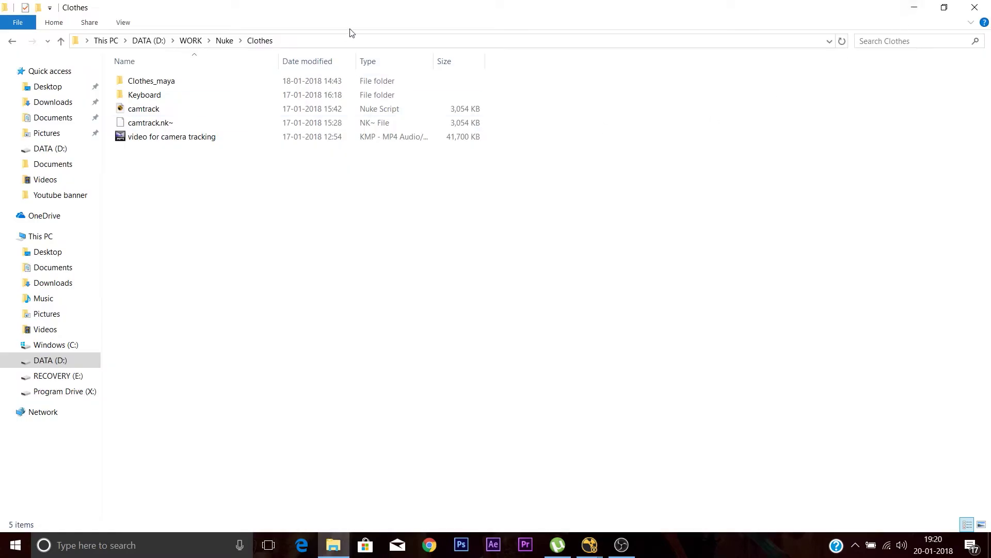
double_click(207, 84)
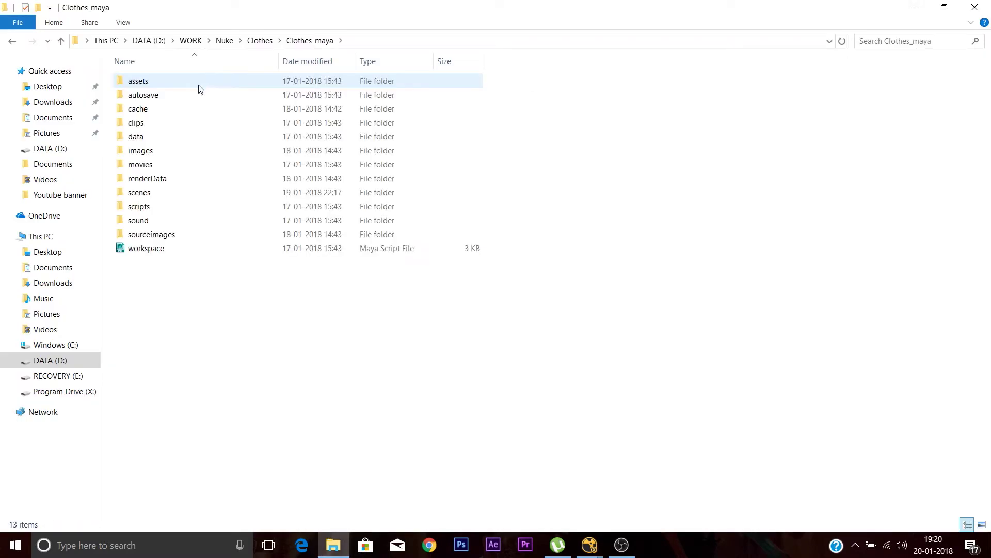
left_click(152, 154)
double_click(153, 152)
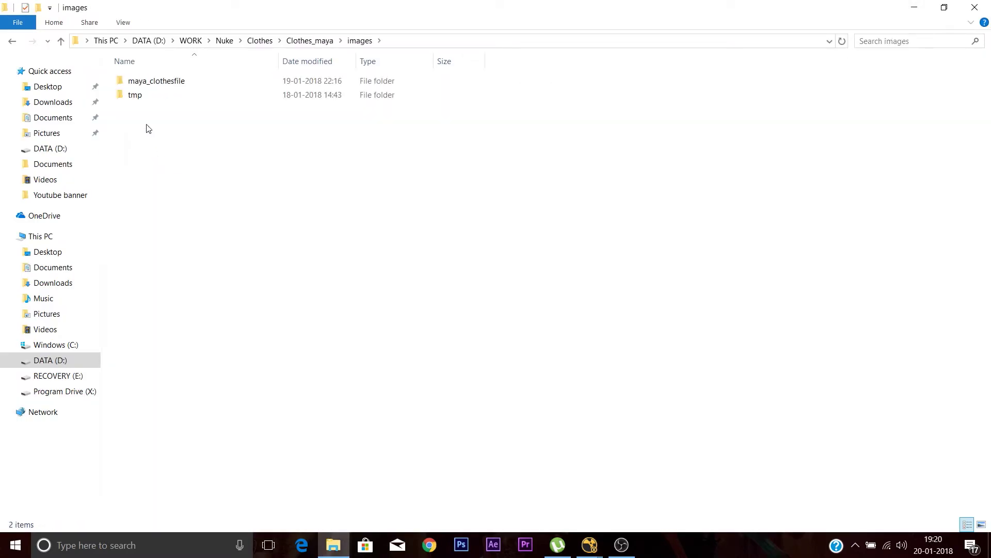
double_click(156, 83)
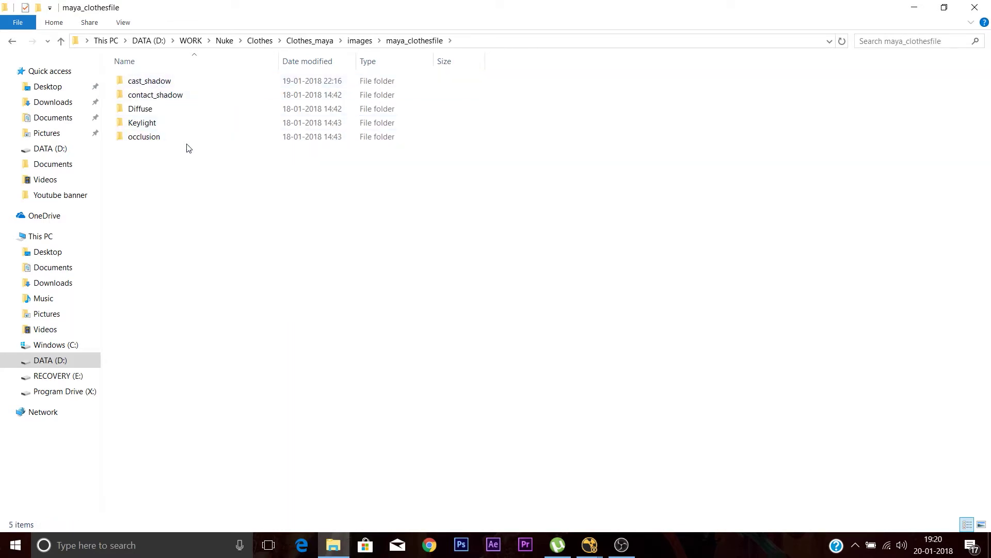
double_click(177, 109)
double_click(182, 83)
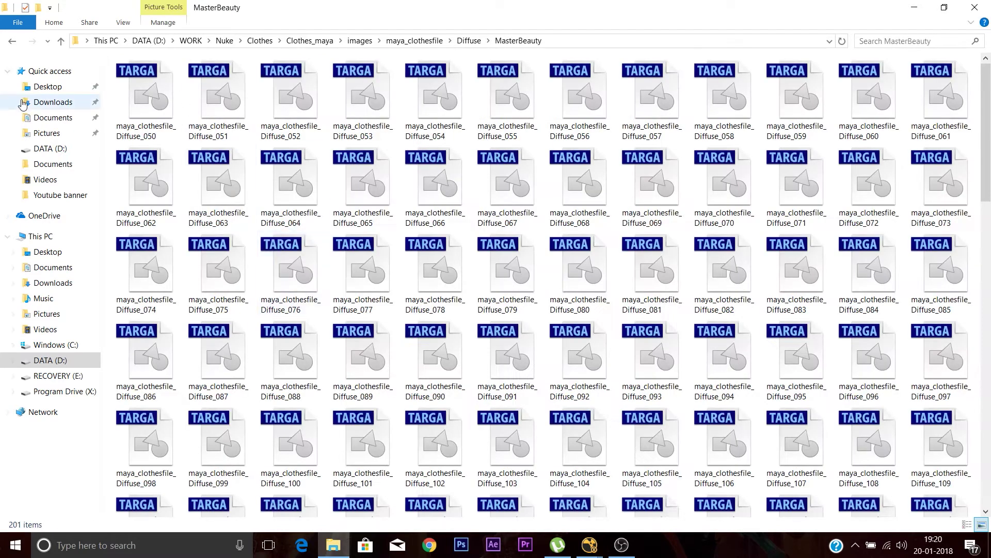
scroll(694, 268, "down", 12)
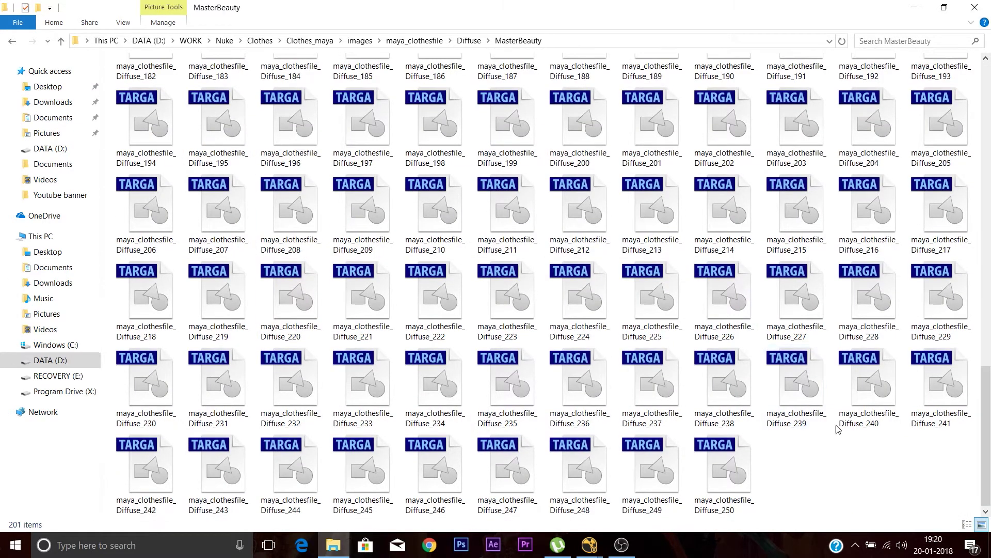
scroll(749, 494, "up", 10)
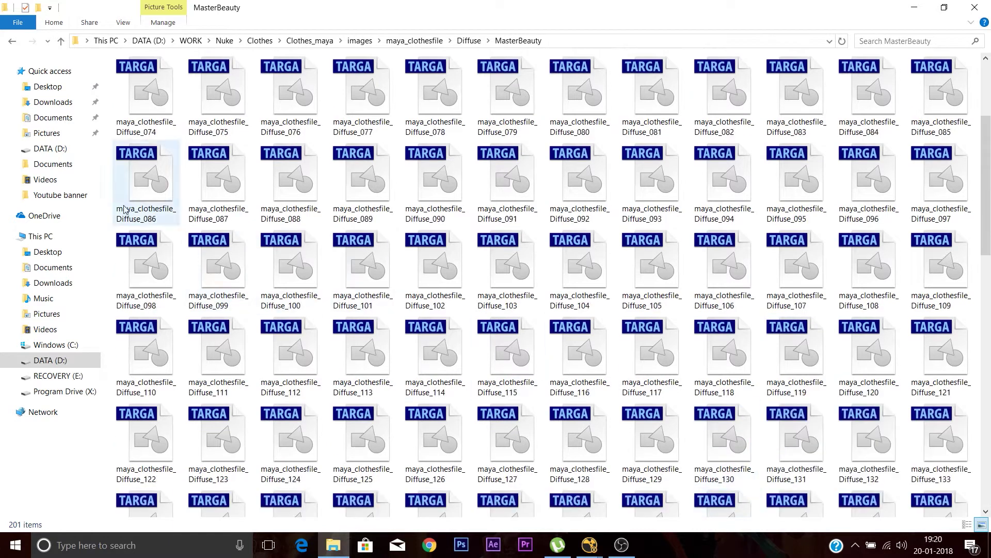
Import the Diffuse pass's MasterBeauty sequence into NukeX's node graph and show it in the viewer.
left_click(14, 43)
left_click_drag(169, 83, 75, 359)
key("1")
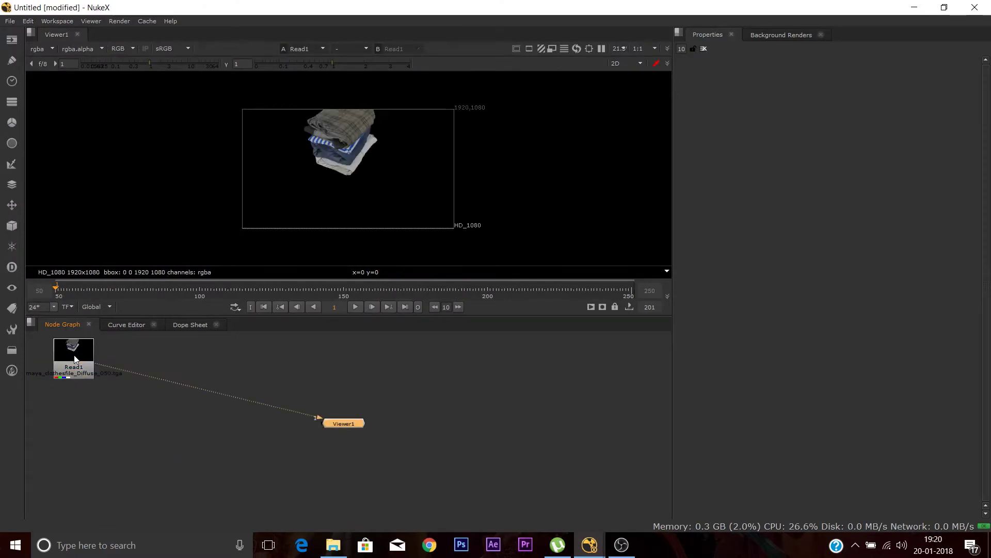
Play back the Diffuse sequence, return to the first frame, and move the Viewer node well away from the Read node.
left_click(356, 307)
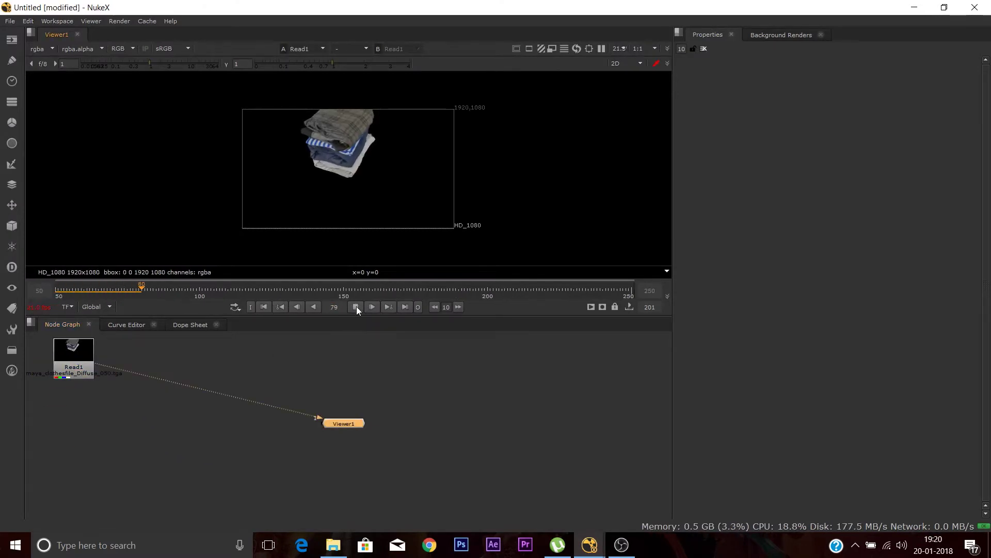
left_click(356, 307)
left_click(264, 306)
left_click_drag(344, 423, 626, 507)
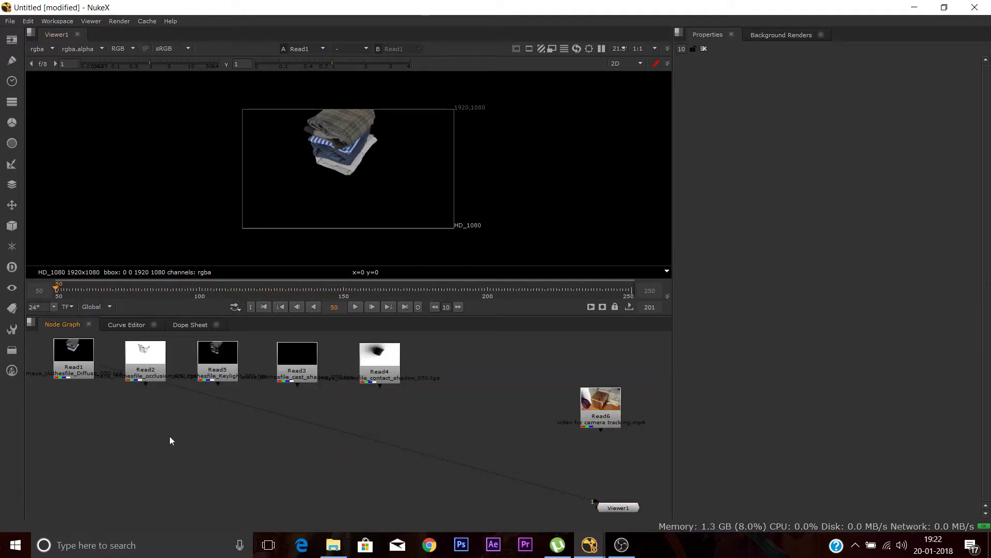
Display the occlusion, keylight and cast shadow passes in the viewer one after another.
left_click(150, 372)
key("1")
left_click(211, 376)
key("3")
left_click(307, 374)
key("4")
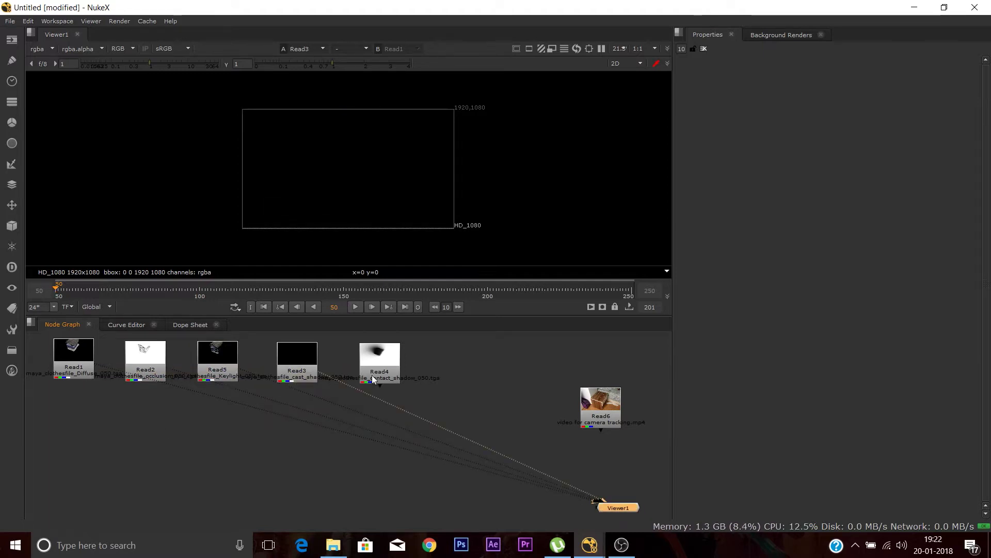
Inspect the alpha channel of the cast shadow pass and return the viewer to RGB.
key("a")
scroll(383, 155, "up", 5)
scroll(407, 175, "down", 5)
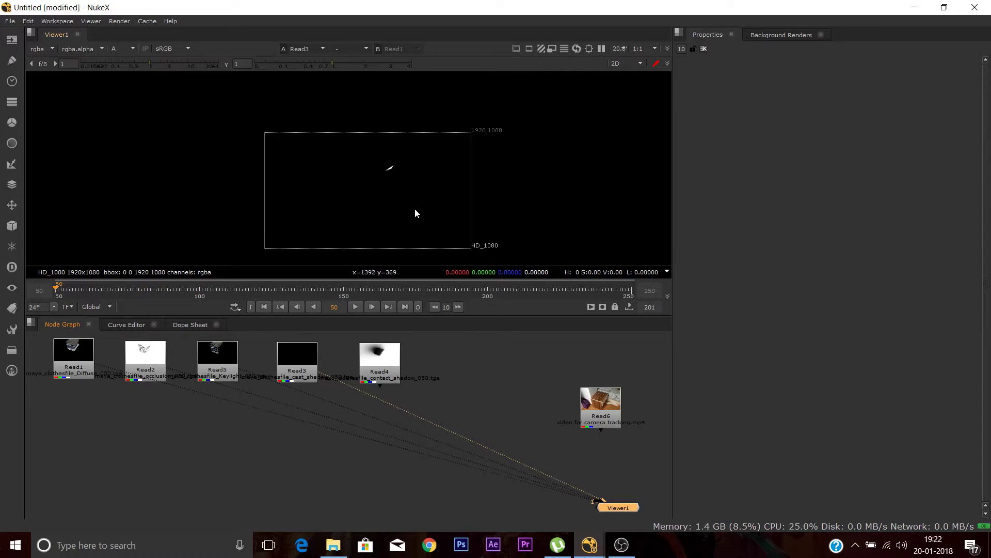
key("a")
Display the contact shadow pass and the camera tracking video in the viewer.
left_click(381, 356)
key("5")
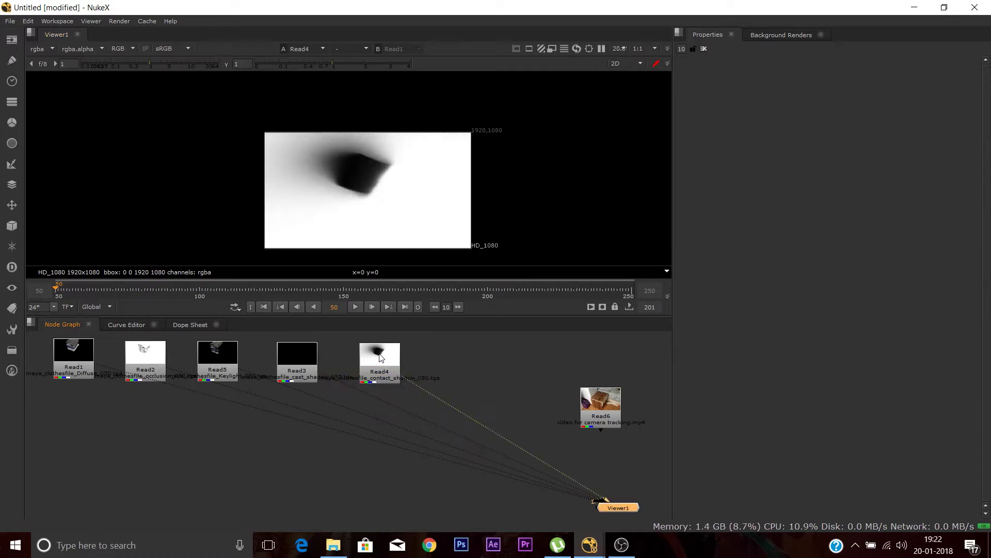
left_click(606, 412)
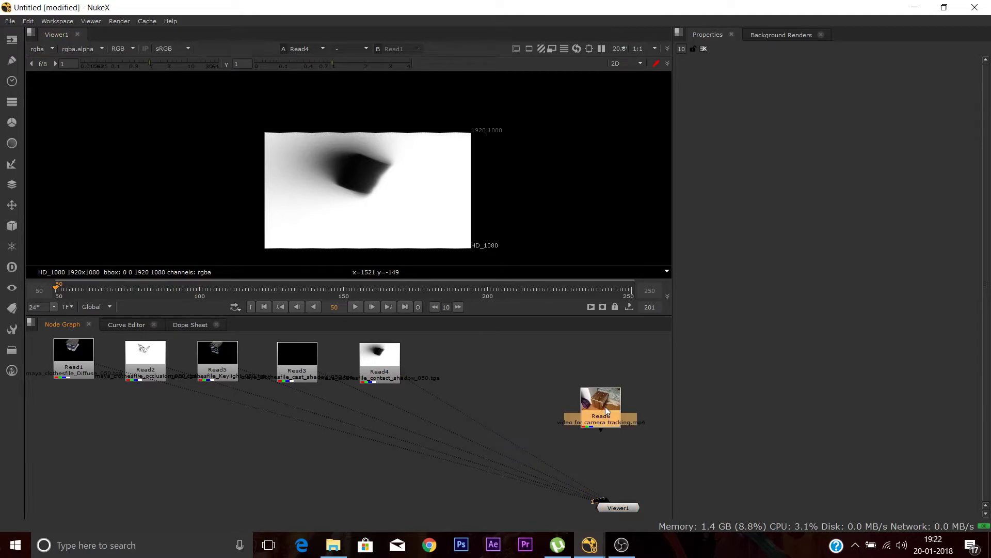
key("1")
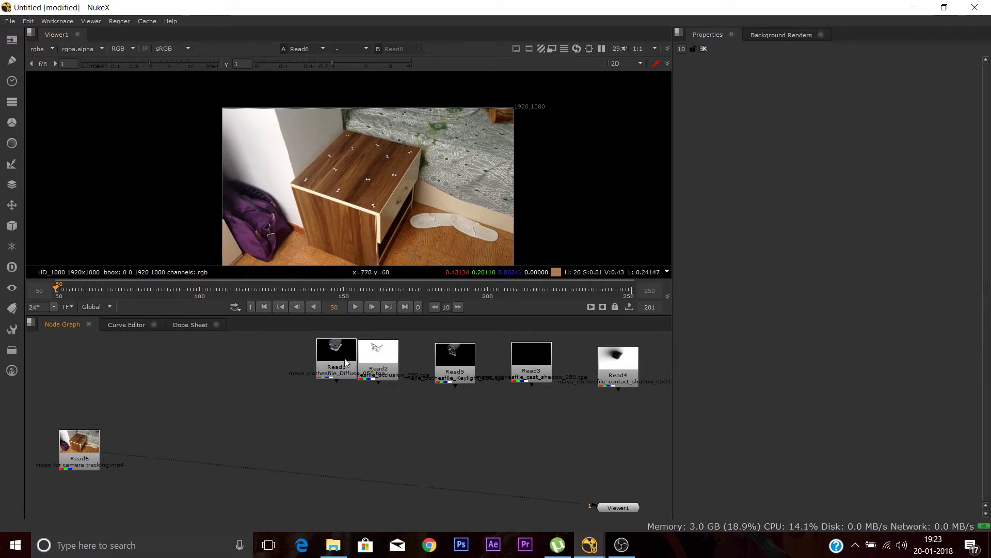
Arrange the Diffuse Read node beside the camera tracking video node, apart from the other passes.
left_click_drag(345, 364, 219, 383)
left_click_drag(87, 442, 100, 412)
left_click_drag(208, 387, 199, 380)
Merge the Diffuse pass as A over the camera tracking video as B, and align the connected nodes.
left_click(216, 421)
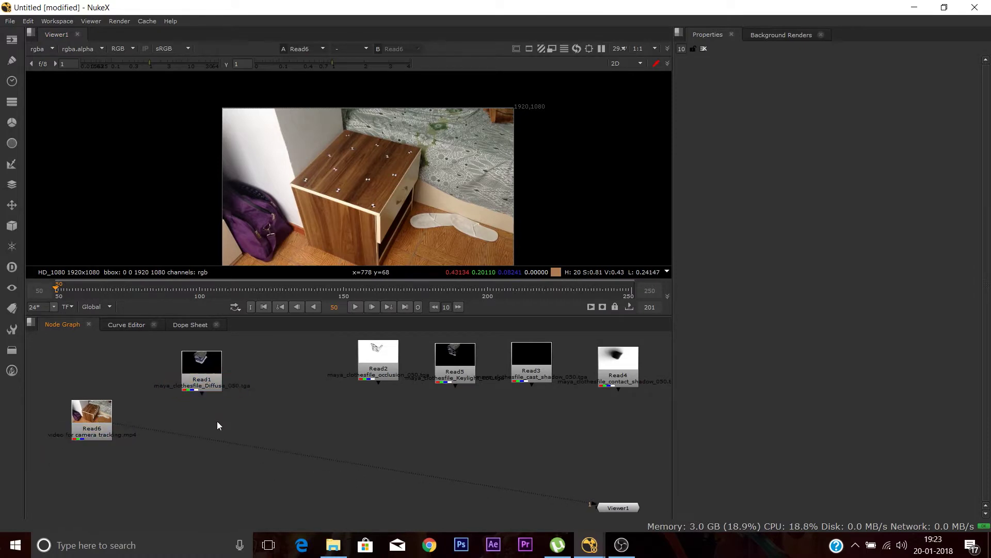
key("Tab")
type("mer")
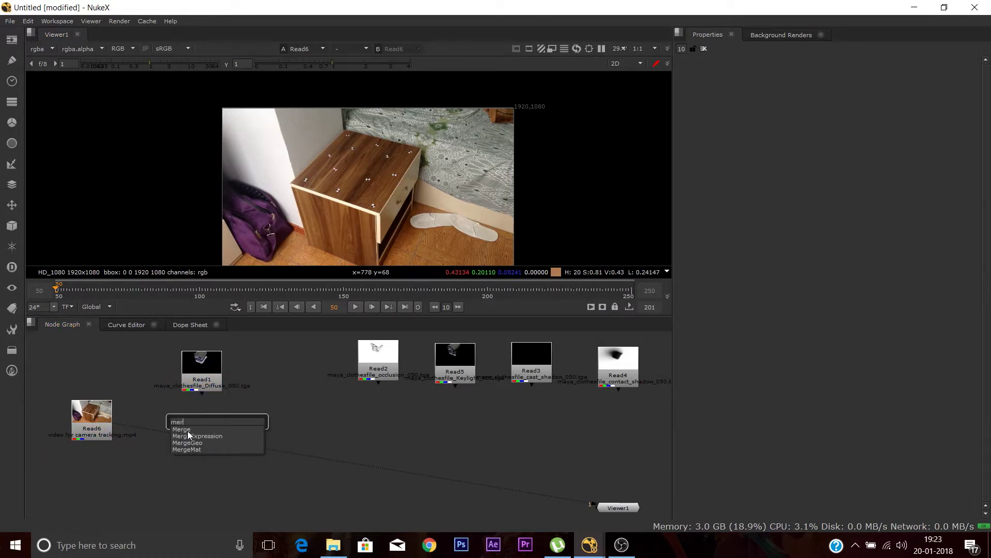
left_click(188, 431)
left_click_drag(209, 435, 210, 438)
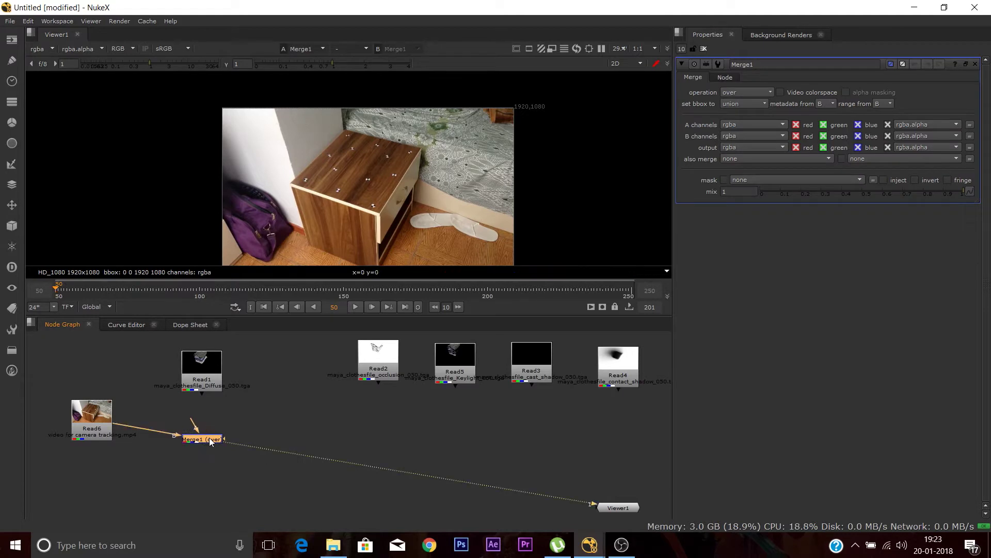
left_click_drag(126, 425, 101, 423)
left_click_drag(194, 420, 203, 385)
left_click(204, 386)
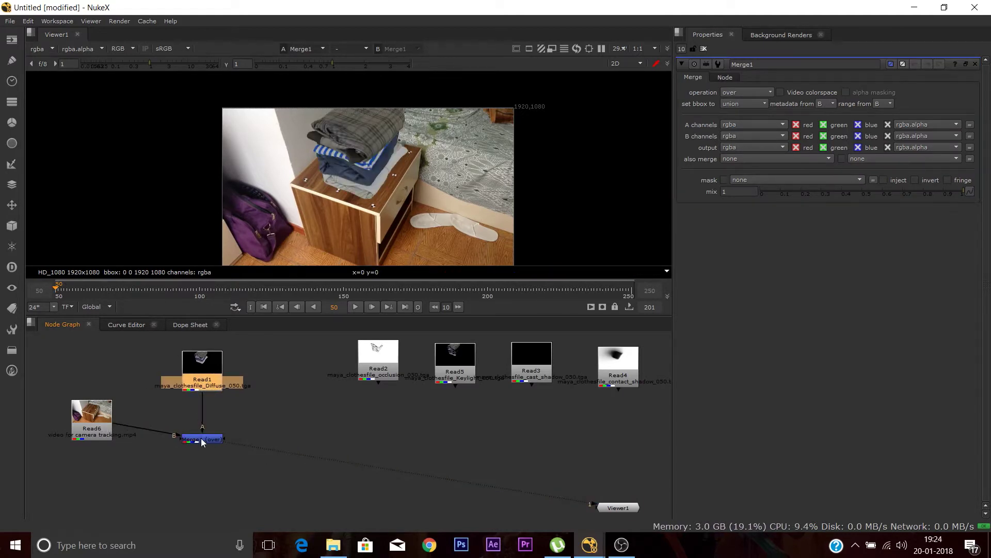
left_click_drag(200, 438, 201, 426)
left_click_drag(110, 426, 107, 433)
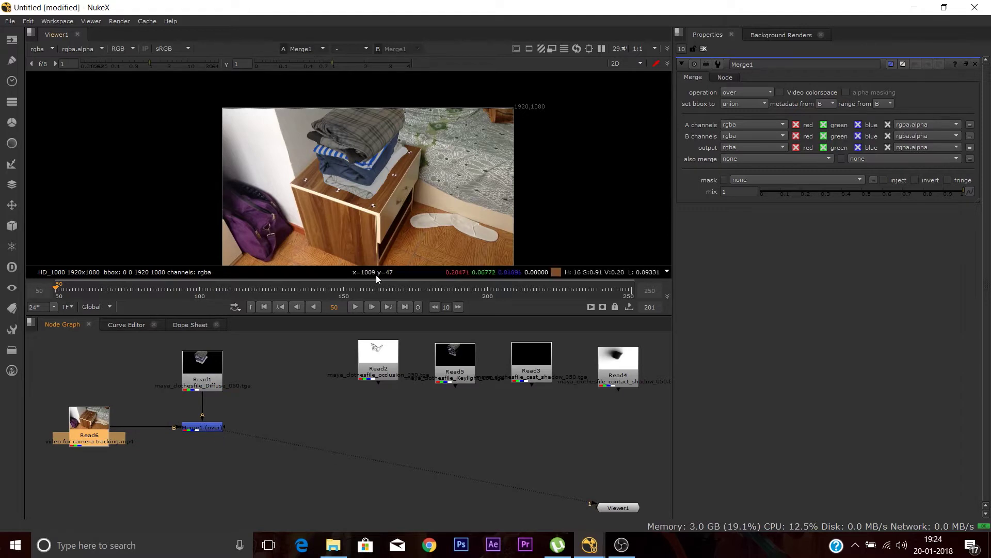
Play back the merged clothes and video composite and return to the first frame.
left_click(350, 307)
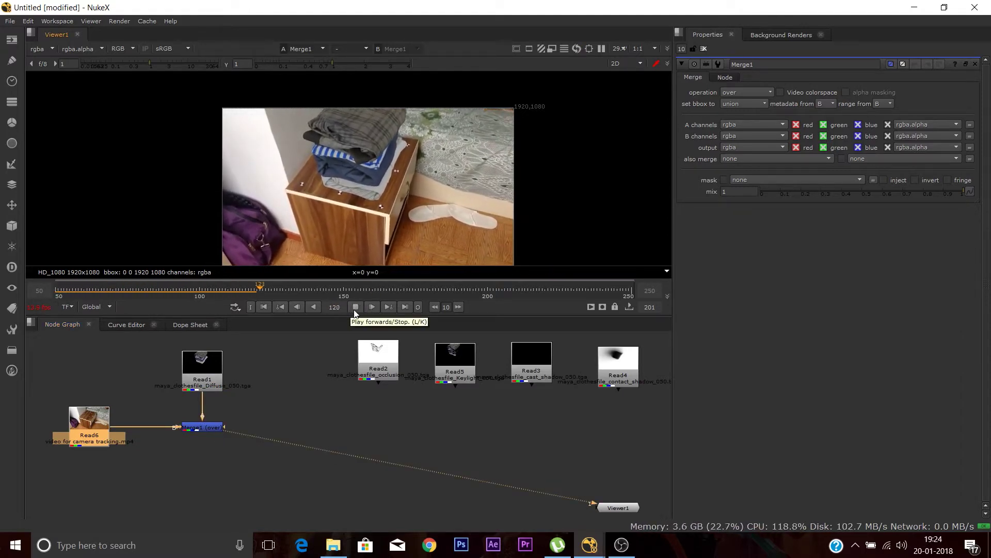
left_click(360, 306)
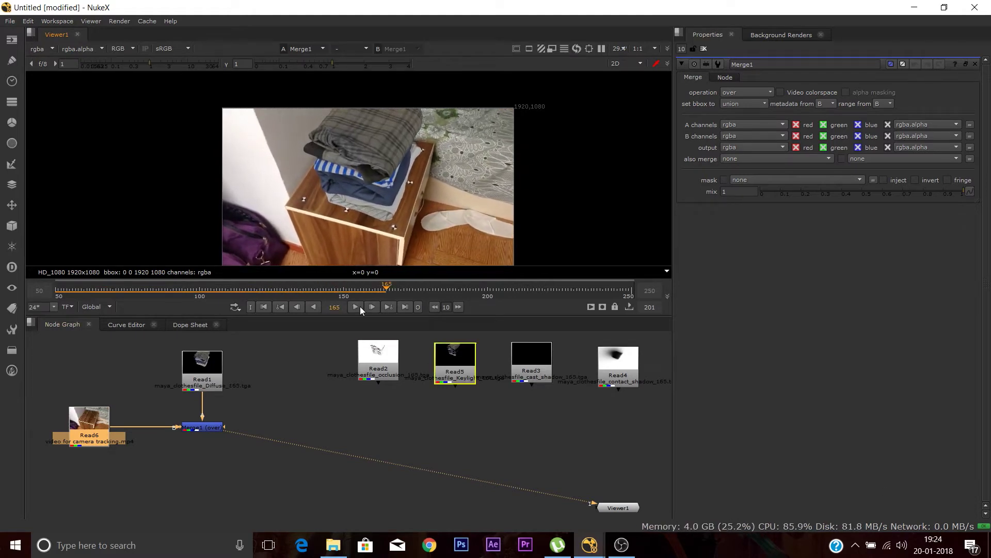
left_click(268, 306)
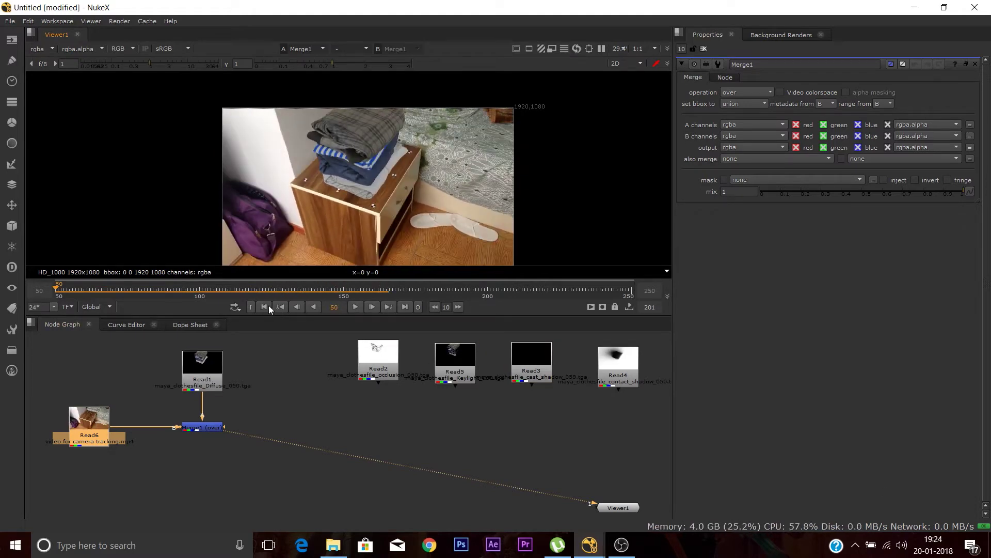
Merge the contact shadow pass onto the clothes composite with the multiply operation, inspect the result, and align the Merge node.
left_click_drag(623, 361, 298, 367)
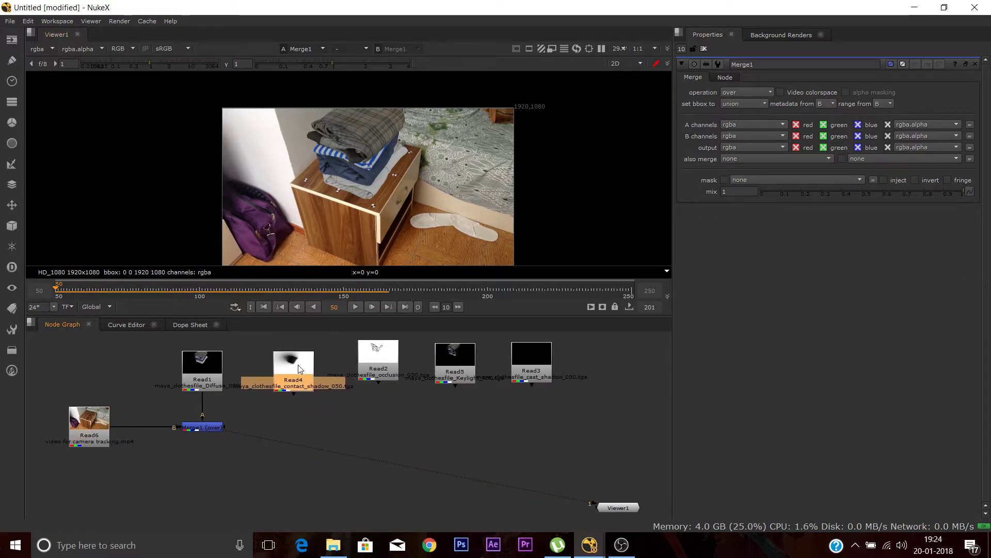
left_click(294, 423)
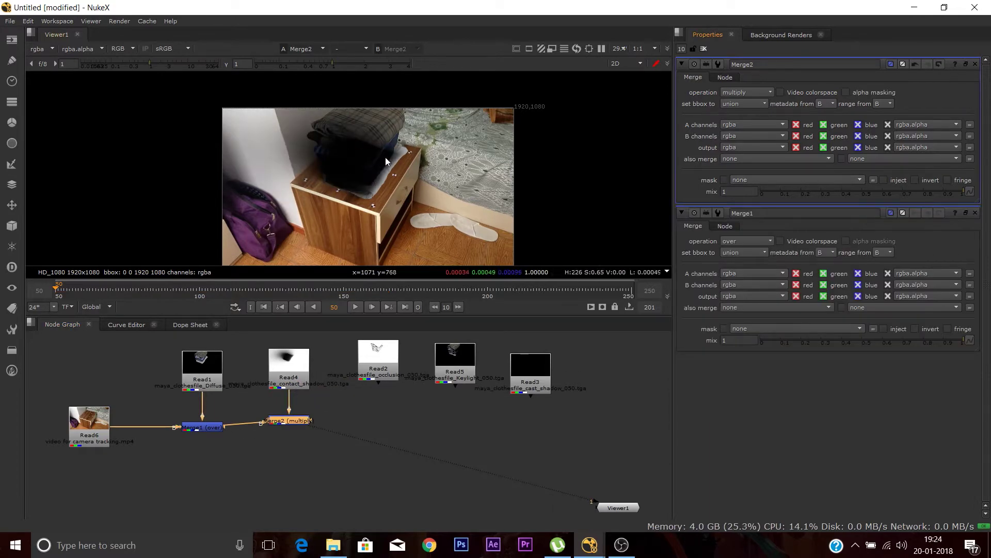
scroll(360, 153, "up", 3)
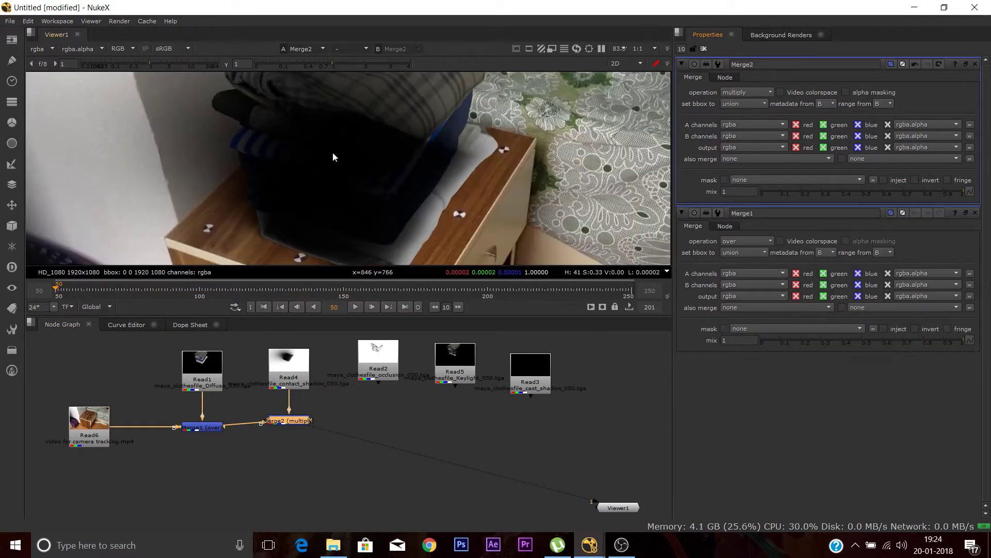
scroll(442, 113, "down", 3)
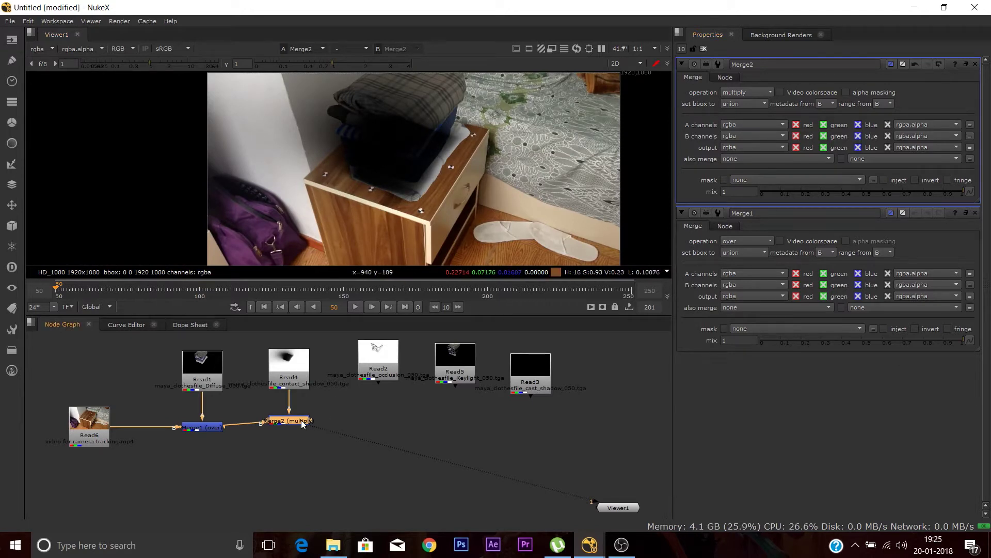
left_click_drag(301, 420, 303, 428)
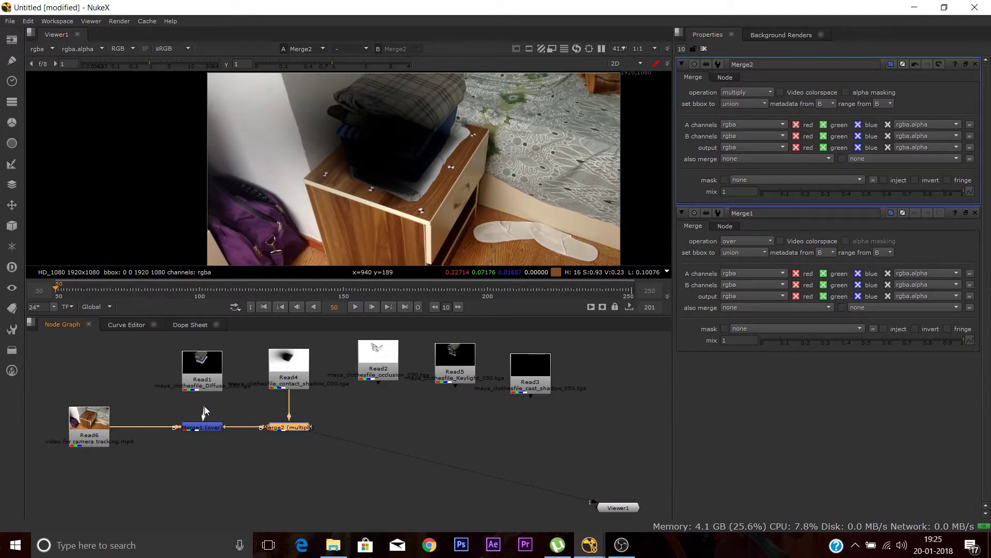
Disconnect and delete both Merge nodes of the clothes and contact shadow composite.
left_click_drag(204, 403, 192, 409)
left_click_drag(126, 426, 147, 444)
left_click(209, 427)
key("Delete")
left_click(286, 427)
key("Delete")
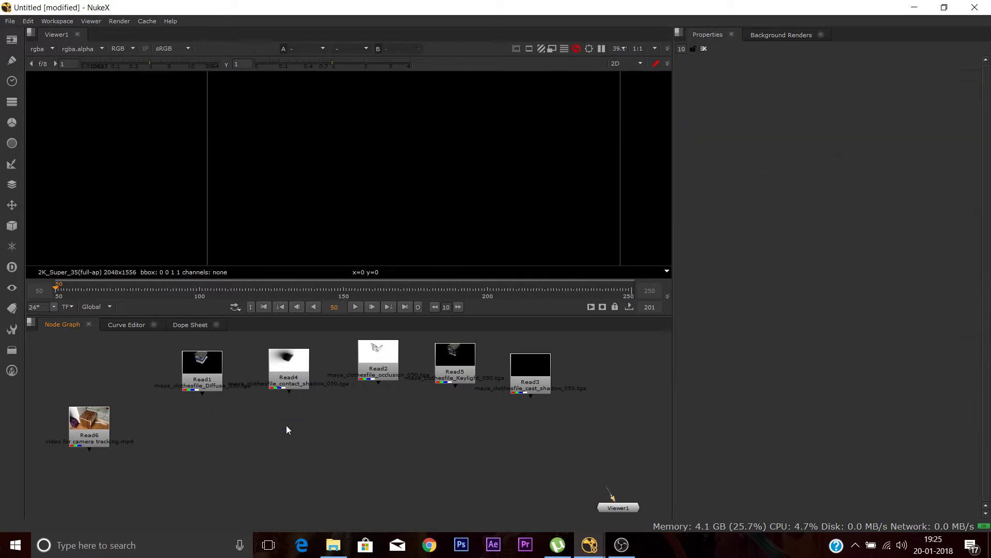
Connect the viewer to the camera tracking video, move the Diffuse node aside, and place the cast shadow node beside the video.
left_click_drag(611, 495, 91, 428)
left_click_drag(208, 374, 614, 425)
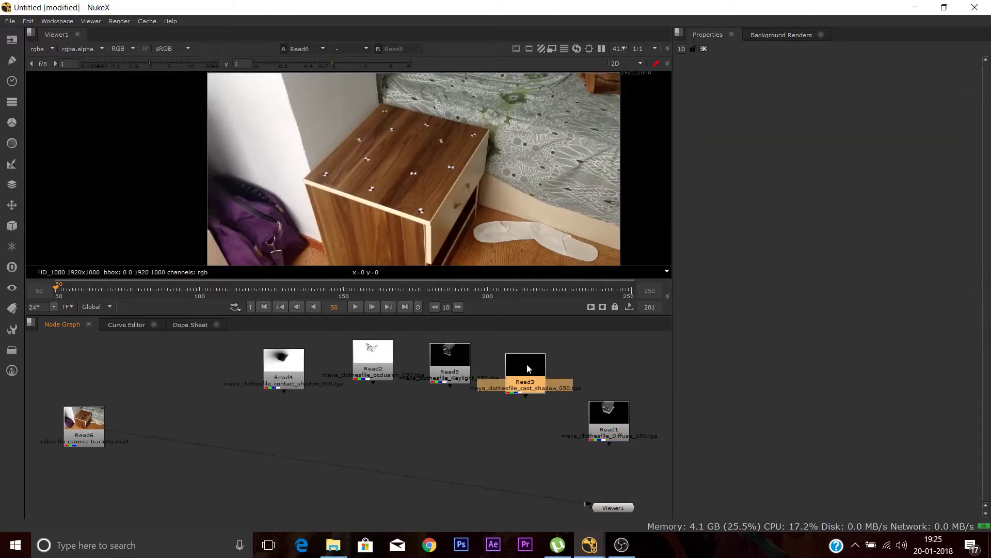
left_click_drag(529, 368, 173, 369)
Merge the cast shadow pass over the camera tracking video, inspect the shadow, and line up the Merge node with the video node.
key("m")
left_click_drag(194, 402, 170, 393)
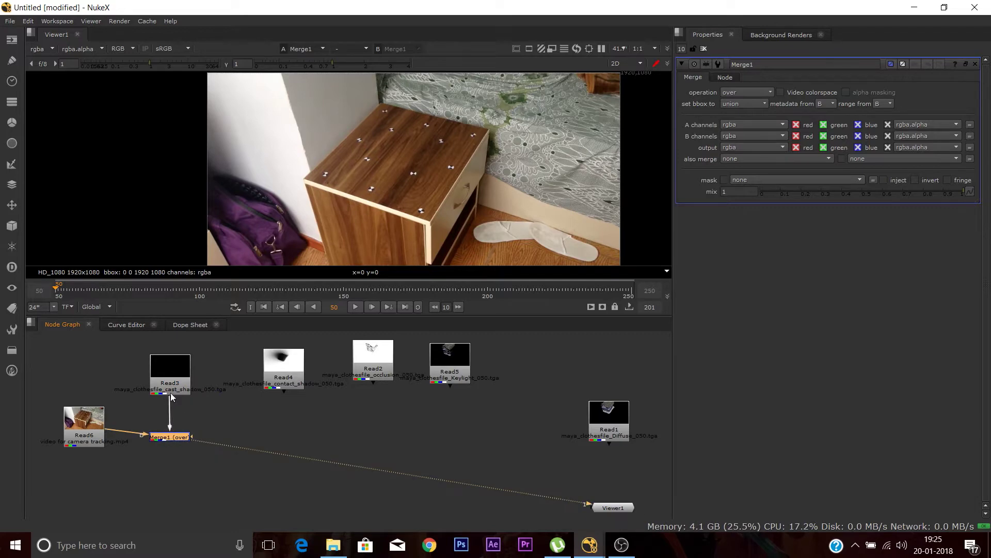
left_click_drag(183, 432, 174, 424)
scroll(494, 126, "up", 8)
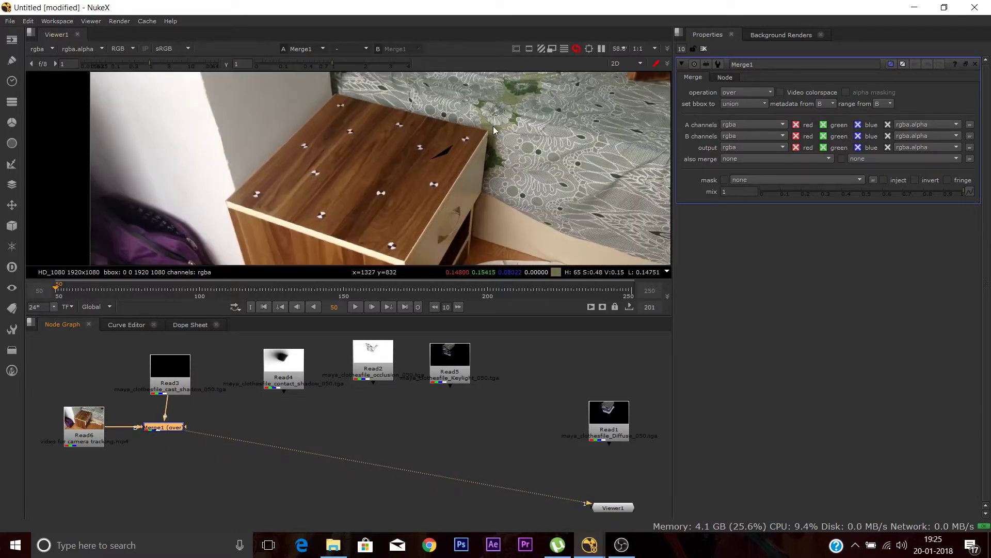
scroll(351, 189, "down", 8)
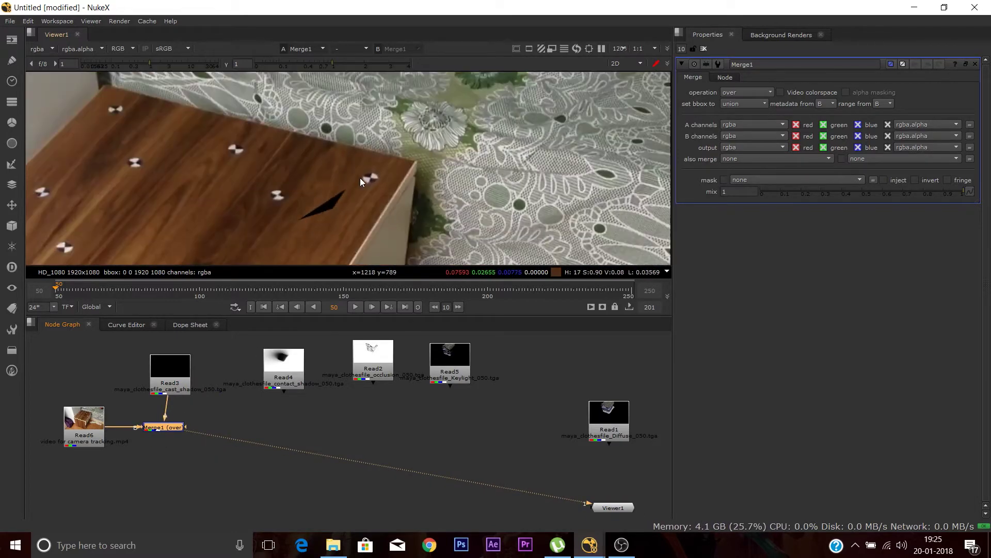
middle_click_drag(392, 206, 427, 145)
left_click_drag(179, 427, 195, 440)
left_click_drag(97, 426, 93, 438)
left_click_drag(189, 439, 181, 442)
Merge the contact shadow pass over the cast shadow composite using the over operation and show the result in the viewer.
left_click(253, 442)
key("m")
left_click_drag(258, 433, 181, 440)
left_click_drag(243, 423, 249, 386)
left_click_drag(262, 443, 261, 441)
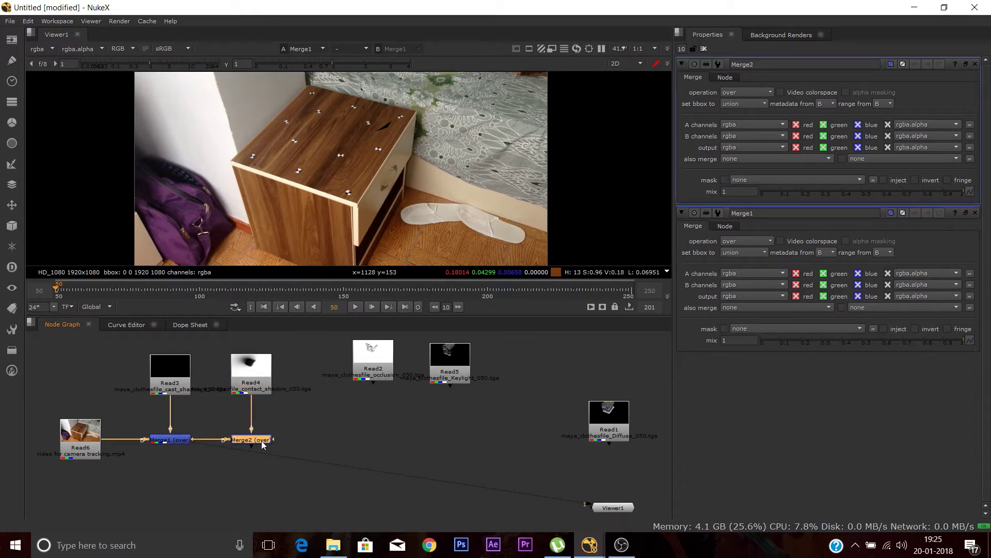
left_click(272, 458)
left_click(260, 439)
key("1")
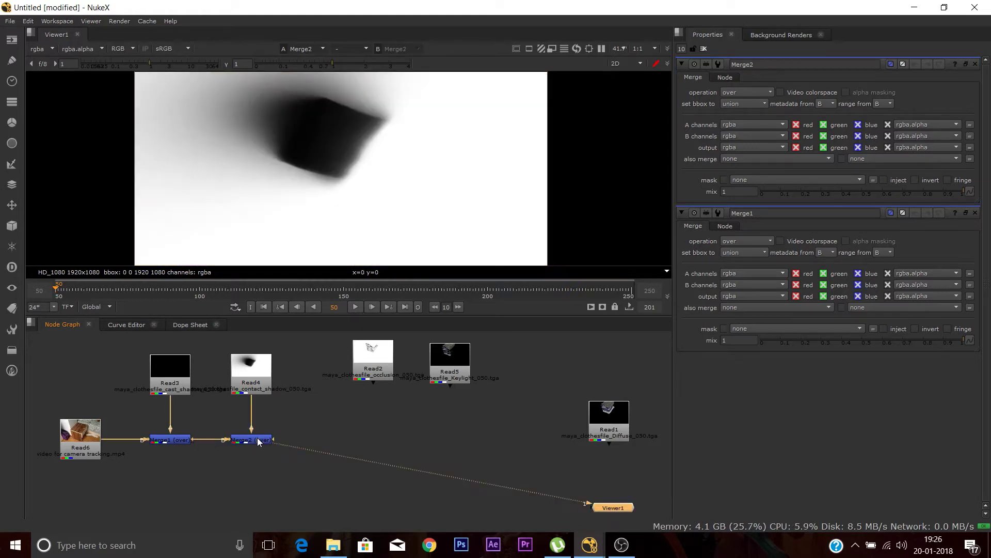
Set the contact shadow Merge node's operation to multiply.
scroll(386, 184, "down", 3)
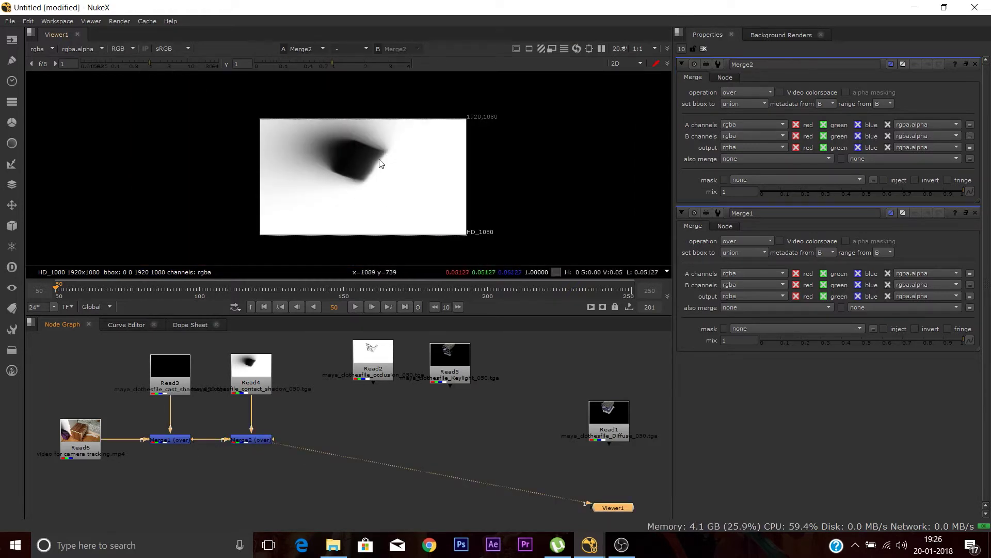
scroll(386, 182, "up", 2)
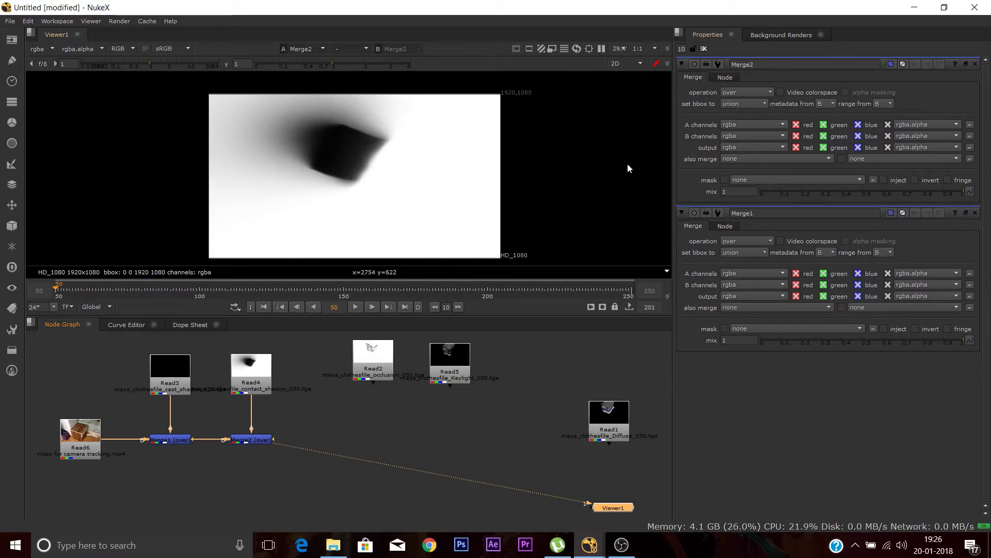
left_click(740, 92)
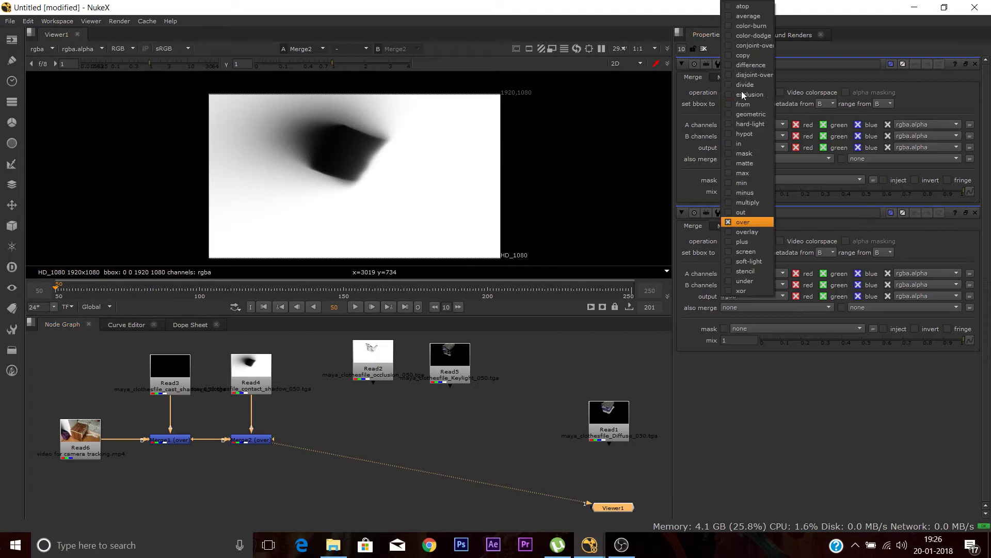
left_click(751, 202)
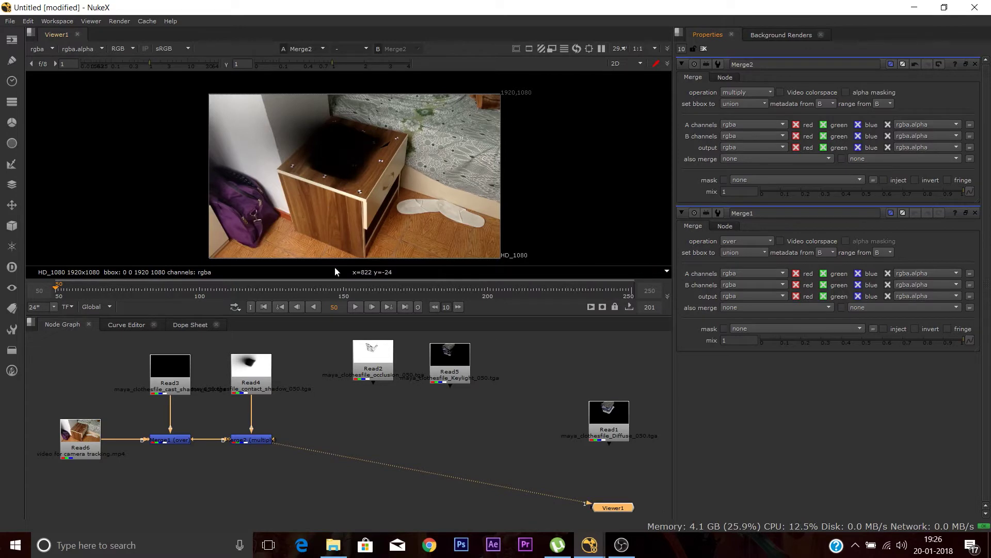
Place the Diffuse node beside the contact shadow node and make room by shifting the occlusion and keylight nodes.
left_click(551, 441)
left_click_drag(621, 423, 357, 403)
left_click_drag(386, 364, 546, 380)
left_click_drag(454, 362, 485, 379)
Merge the Diffuse pass over the contact shadow composite, align the nodes, and show the result in the viewer.
left_click_drag(349, 408, 265, 439)
key("m")
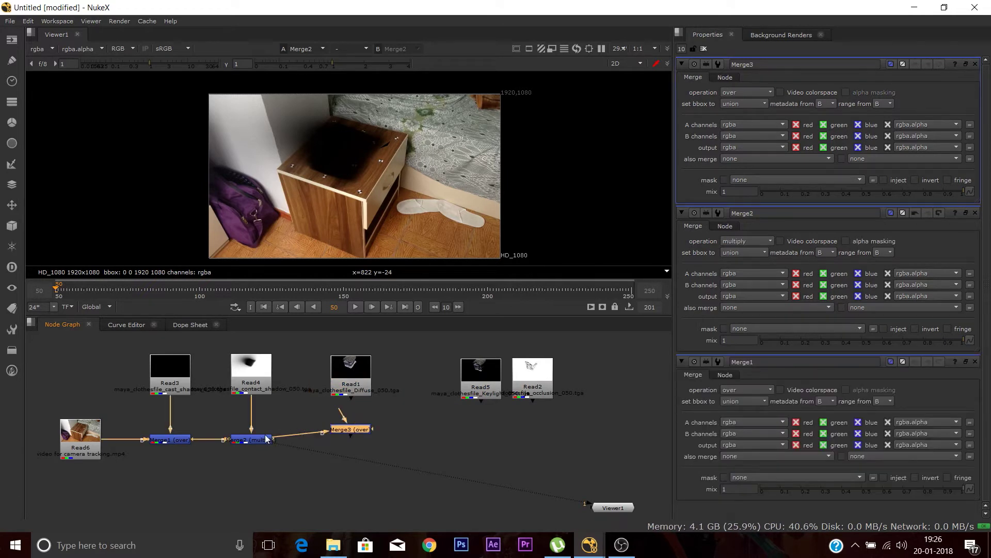
left_click_drag(357, 428, 348, 441)
left_click_drag(342, 396, 333, 398)
left_click(349, 446)
key("1")
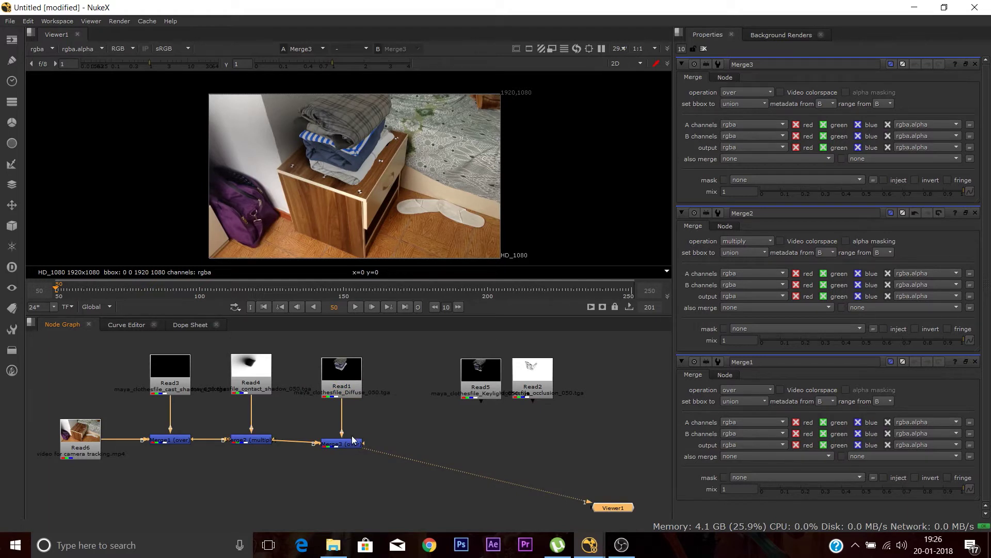
Merge the occlusion pass onto the Diffuse composite, align the Merge node with the row, and show it in the viewer.
left_click(386, 441)
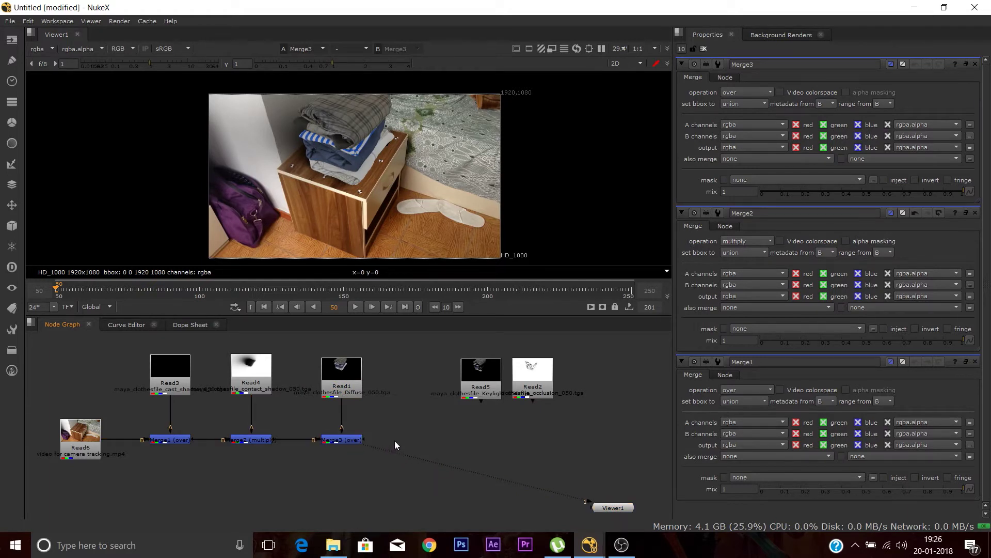
key("m")
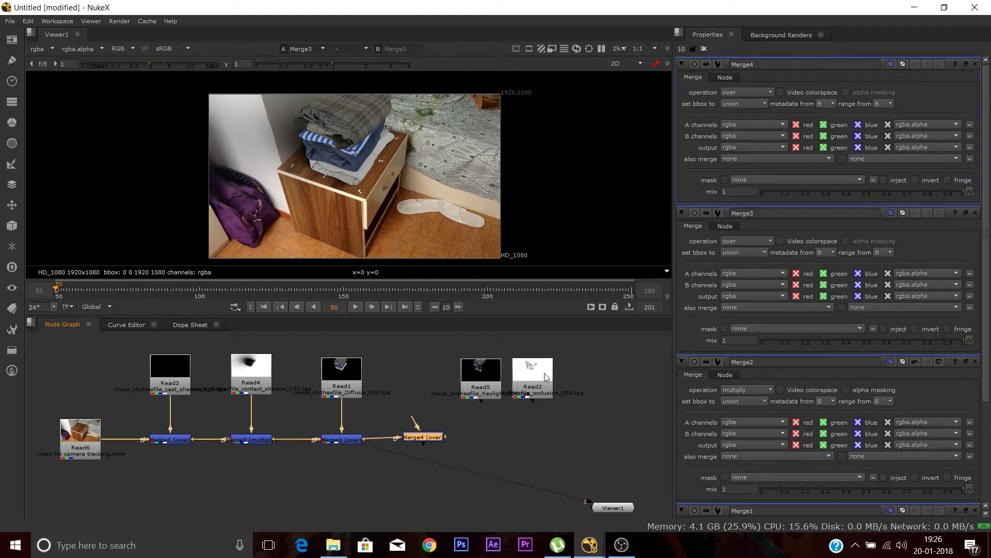
left_click_drag(532, 373, 412, 372)
left_click_drag(416, 415, 414, 381)
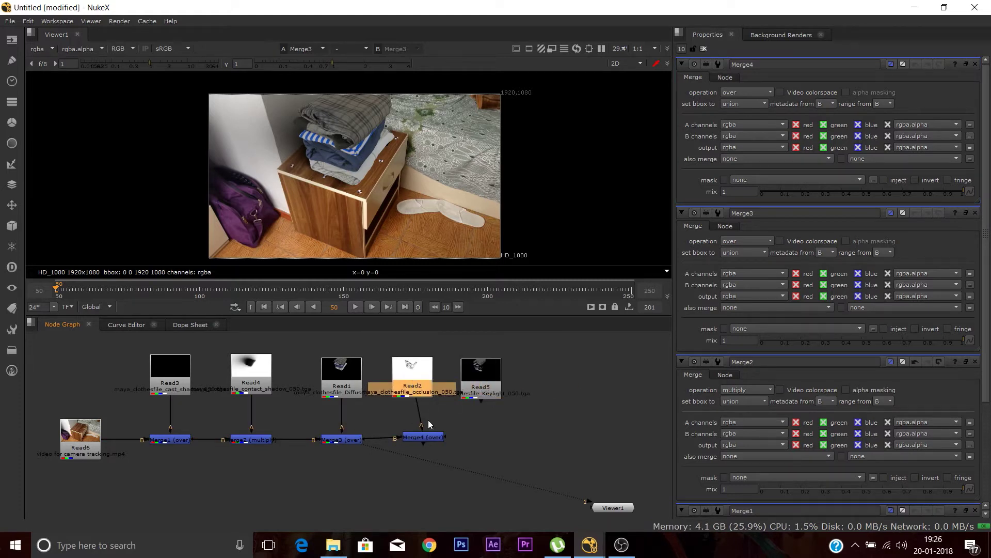
left_click(434, 433)
key("1")
left_click_drag(437, 437, 441, 441)
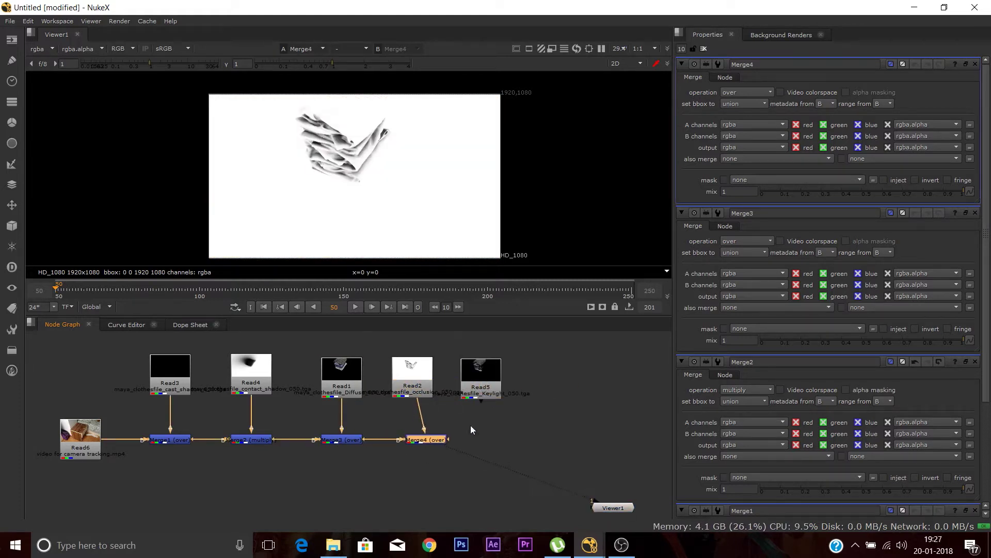
Set the occlusion Merge node to multiply, move the keylight node aside, and align the occlusion node above its Merge.
left_click(749, 93)
left_click(750, 207)
left_click_drag(485, 380, 564, 376)
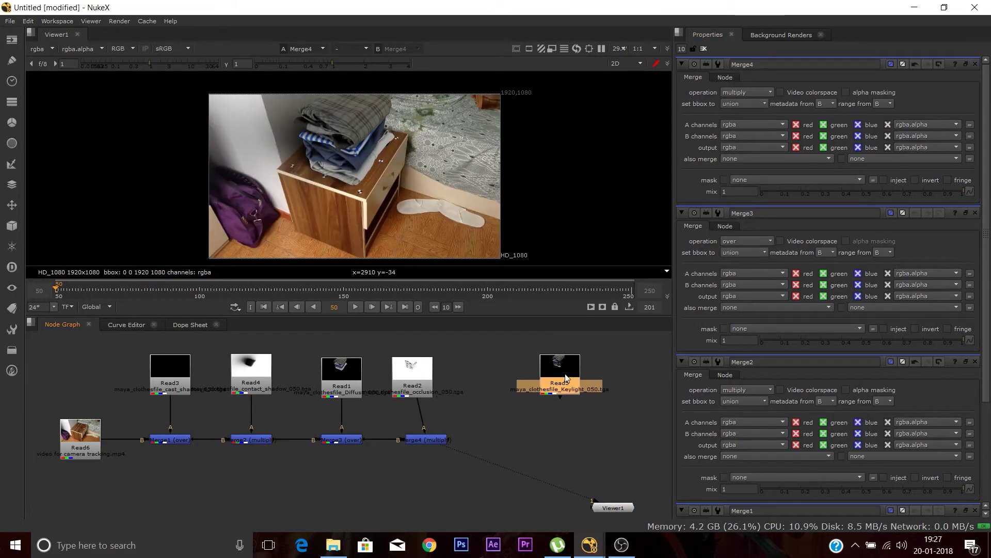
left_click_drag(409, 383, 423, 383)
Compare the clothes with and without the occlusion pass by repeatedly disabling and re-enabling its Merge node.
left_click(439, 439)
scroll(397, 193, "up", 2)
scroll(397, 195, "up", 3)
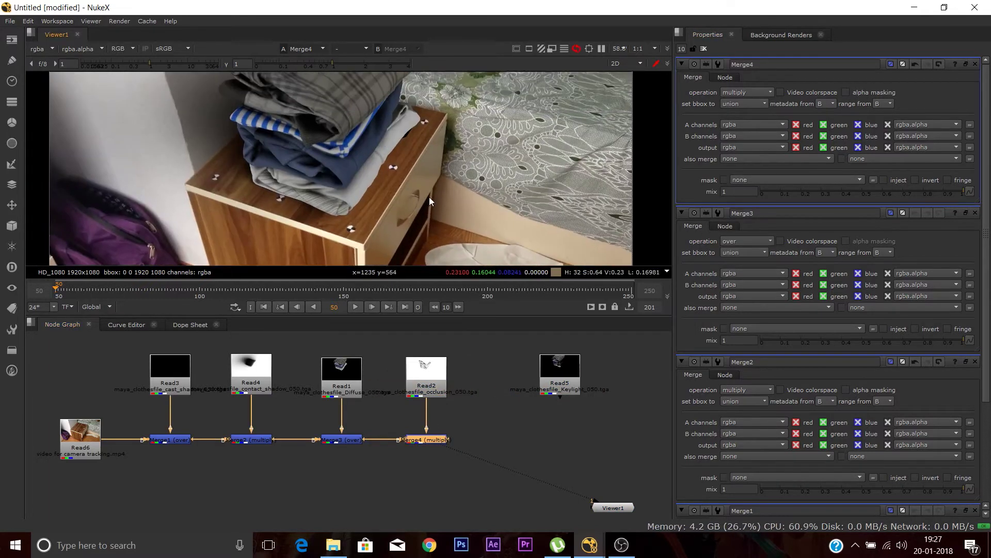
key("d")
key("d")
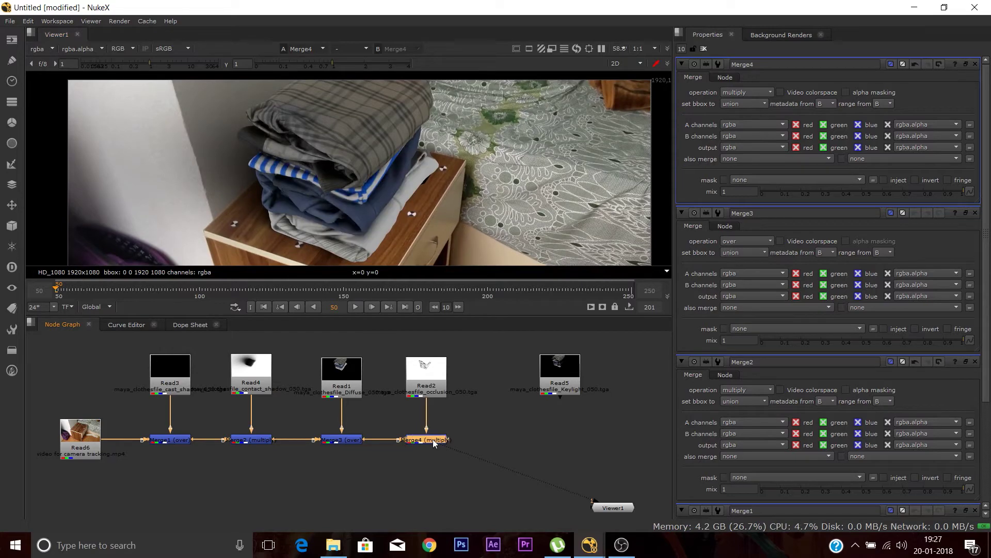
key("d")
key("d")
key("d")
key("d")
scroll(450, 233, "down", 3)
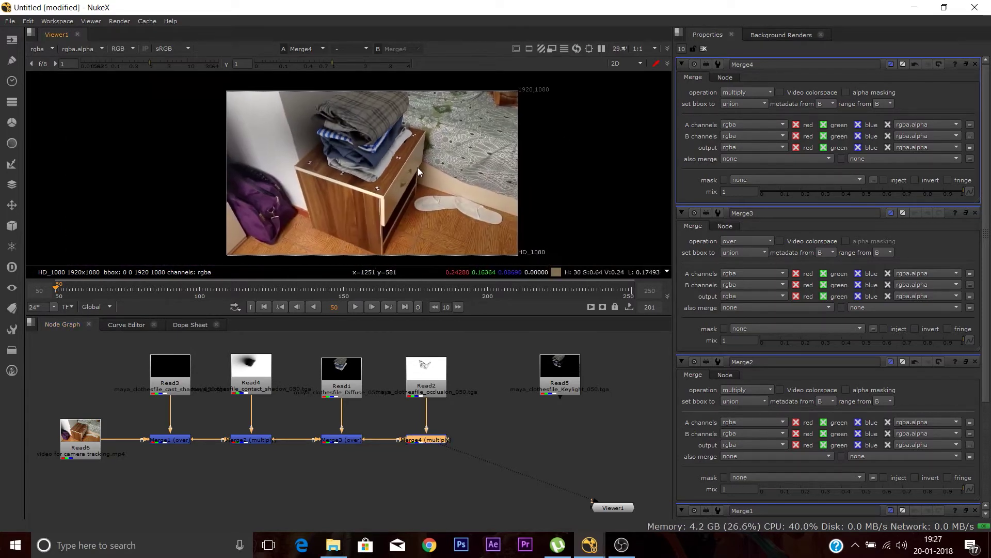
Place the keylight node beside the occlusion node and add a duplicate of it next to it.
left_click_drag(571, 389, 516, 388)
left_click(540, 400)
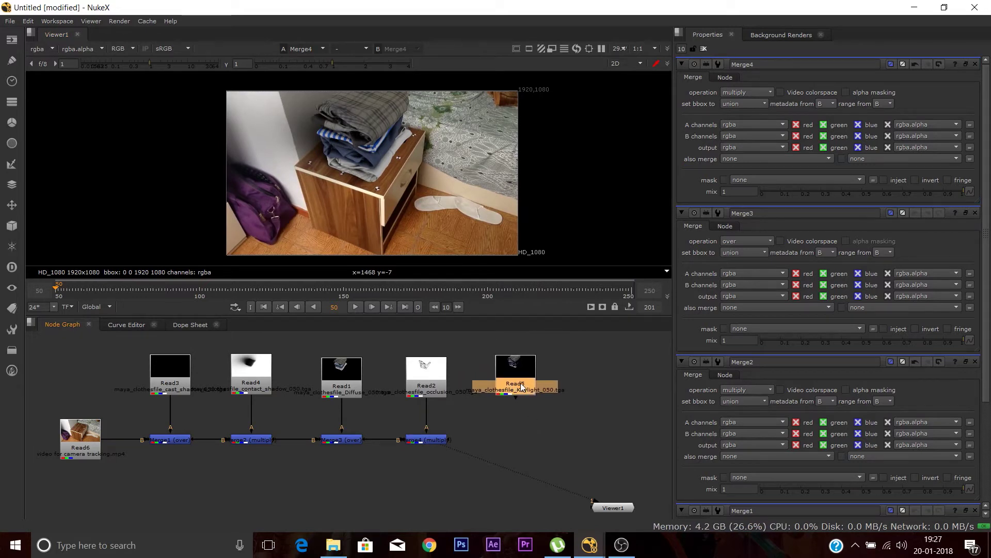
left_click_drag(521, 384, 519, 387)
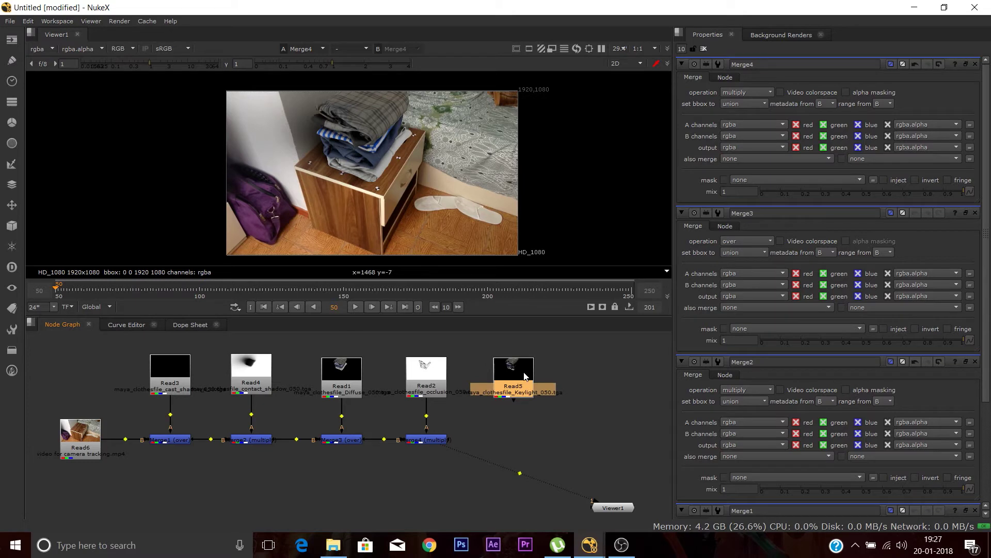
key("ctrl+v")
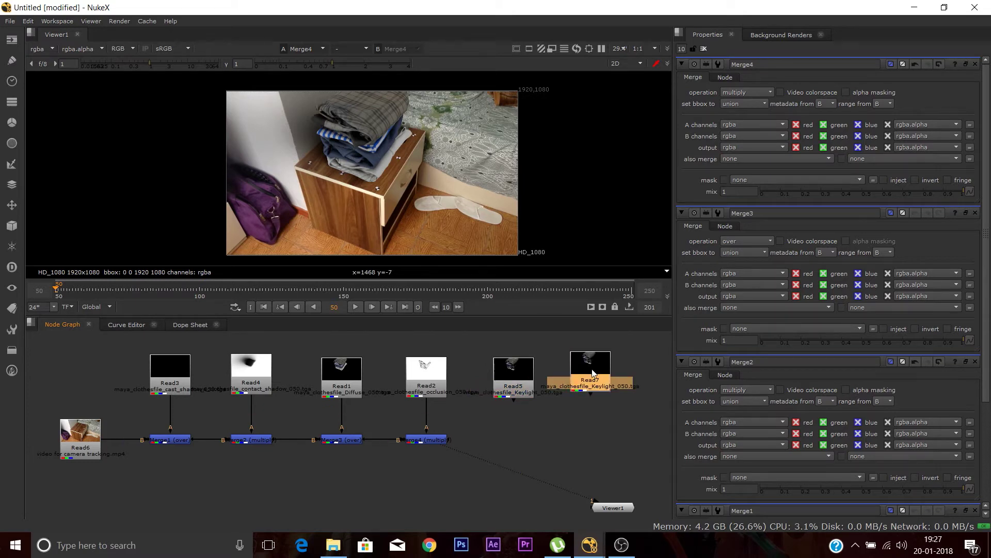
left_click_drag(592, 386, 585, 385)
Add two Merge nodes, merge the original keylight pass onto the occlusion composite with the first, and show it in the viewer.
left_click(499, 445)
key("m")
left_click(566, 435)
key("m")
left_click_drag(497, 446, 505, 438)
left_click_drag(518, 430, 514, 388)
key("1")
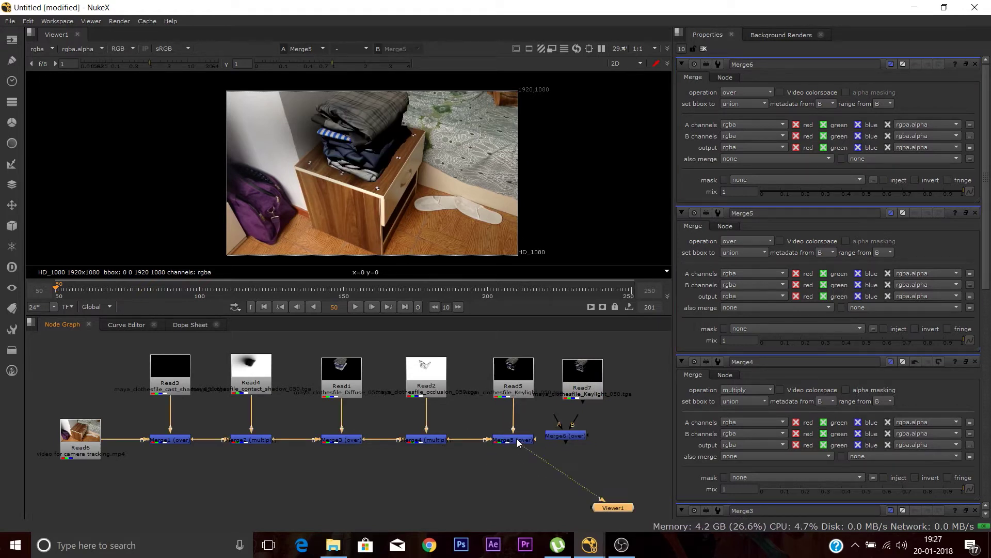
Set the unconnected Merge node to multiply and position it below the duplicate keylight node.
left_click(744, 91)
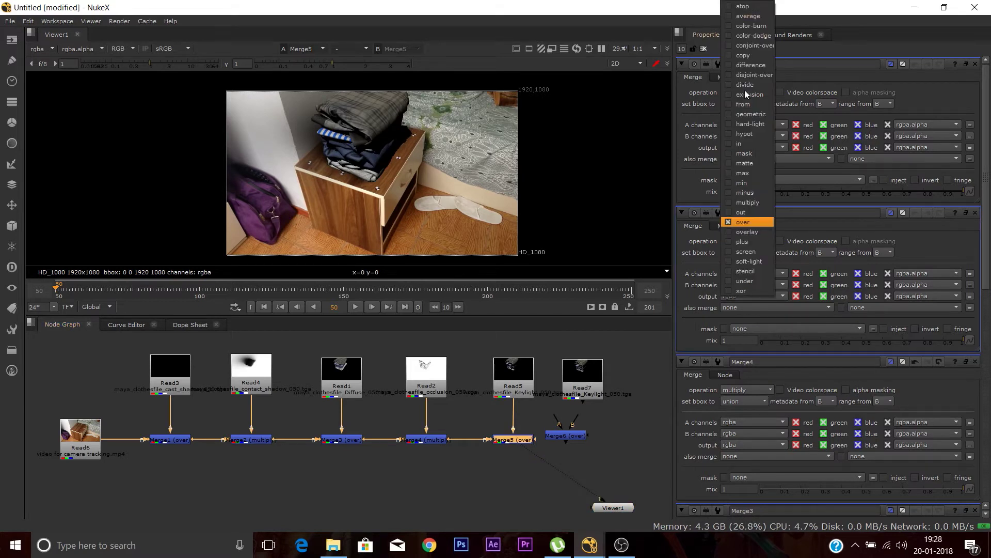
left_click(746, 203)
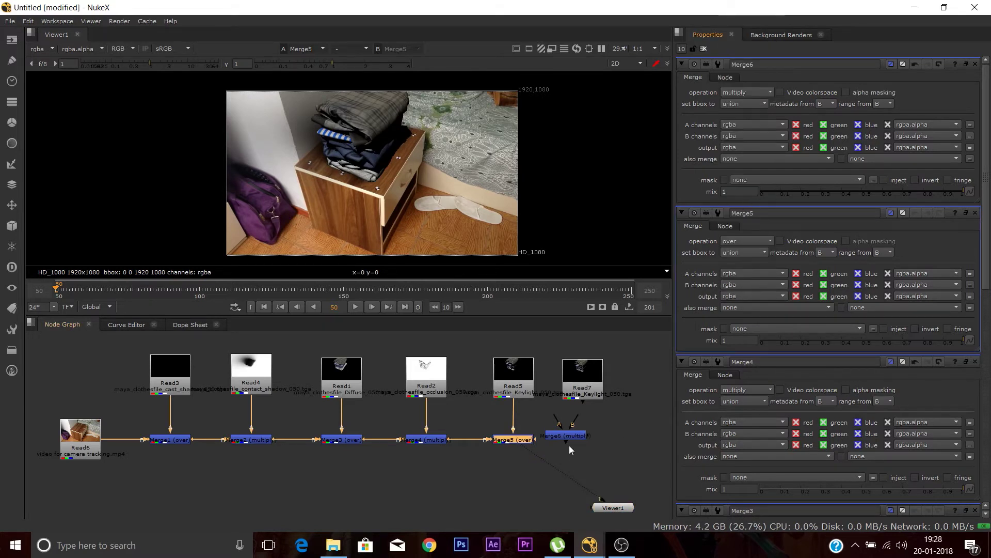
left_click_drag(565, 439, 581, 438)
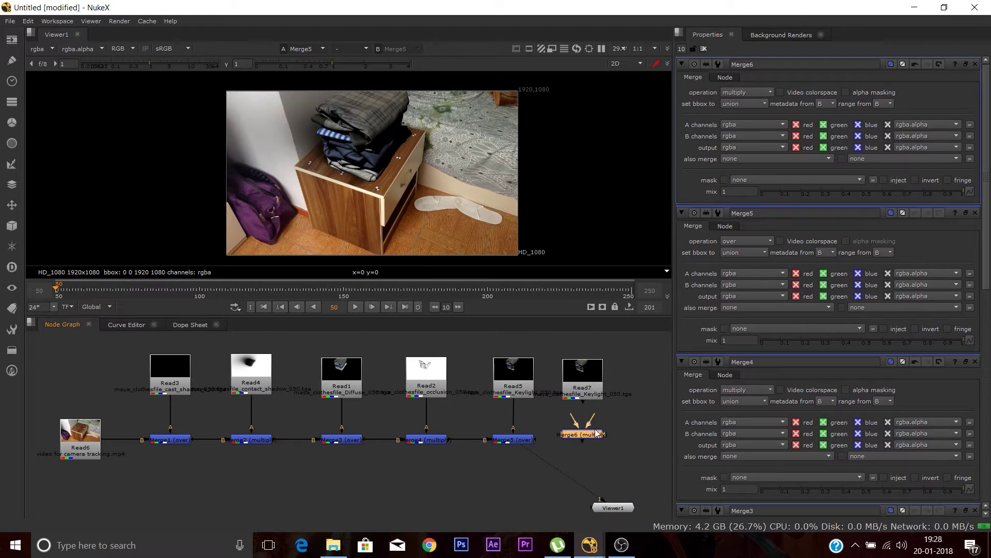
Set the original keylight pass's Merge node to multiply and enable alpha masking on it.
left_click(518, 441)
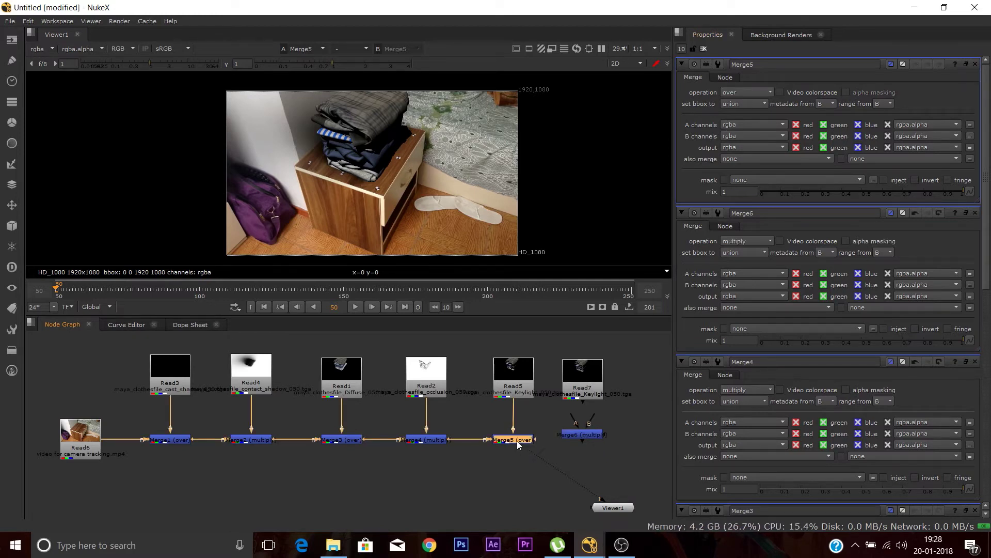
left_click(749, 93)
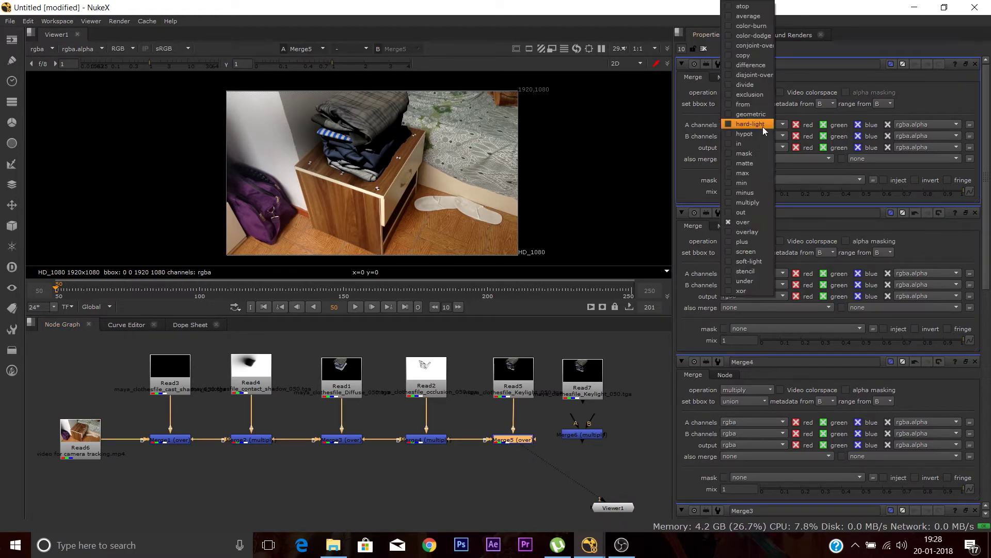
left_click(757, 203)
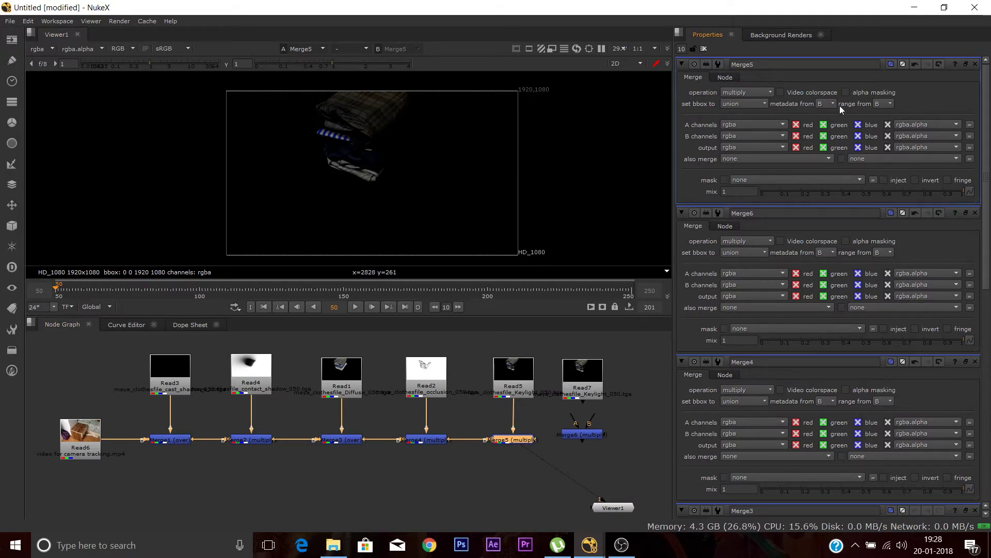
left_click(845, 91)
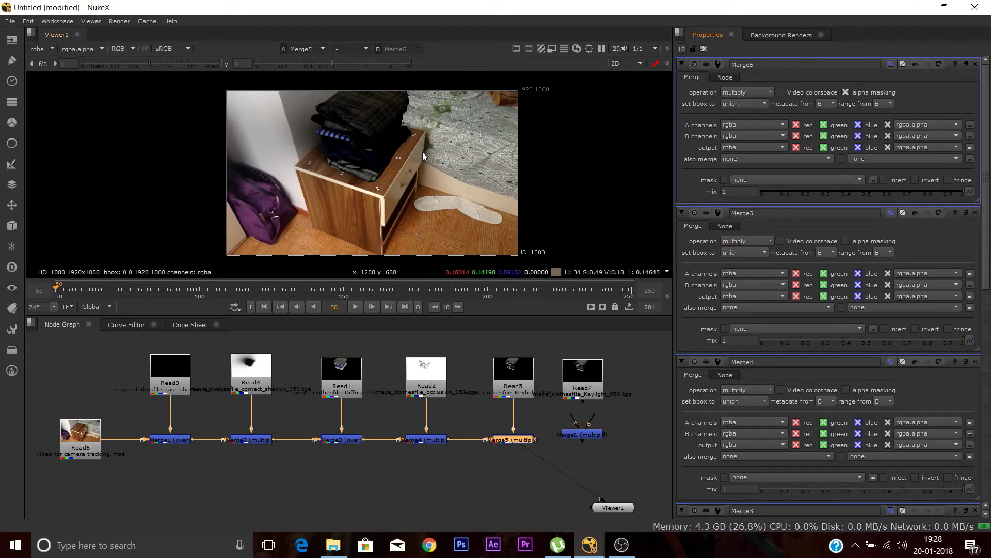
Connect the unconnected Merge node's B input to the multiplied keylight composite and its A input to the duplicate keylight node.
left_click(595, 436)
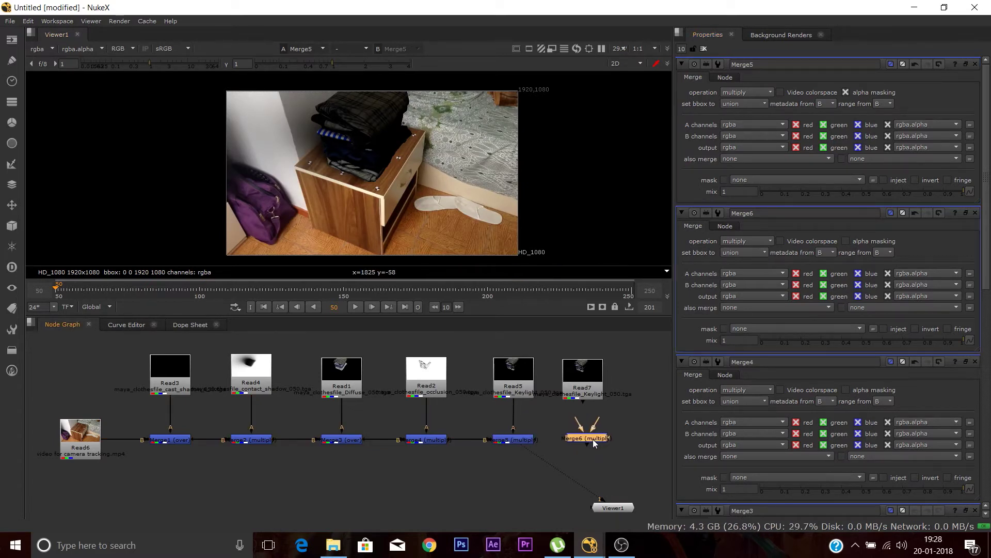
left_click_drag(594, 424, 520, 439)
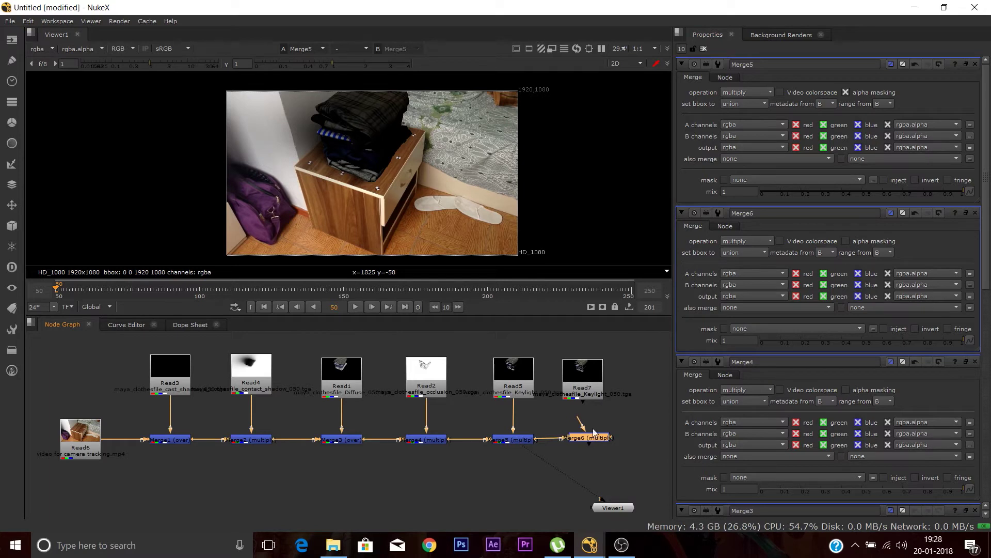
left_click_drag(577, 419, 584, 395)
left_click_drag(600, 442, 594, 442)
Set the duplicate keylight's Merge node to screen, show it in the viewer, and shift the Viewer node aside.
left_click(737, 93)
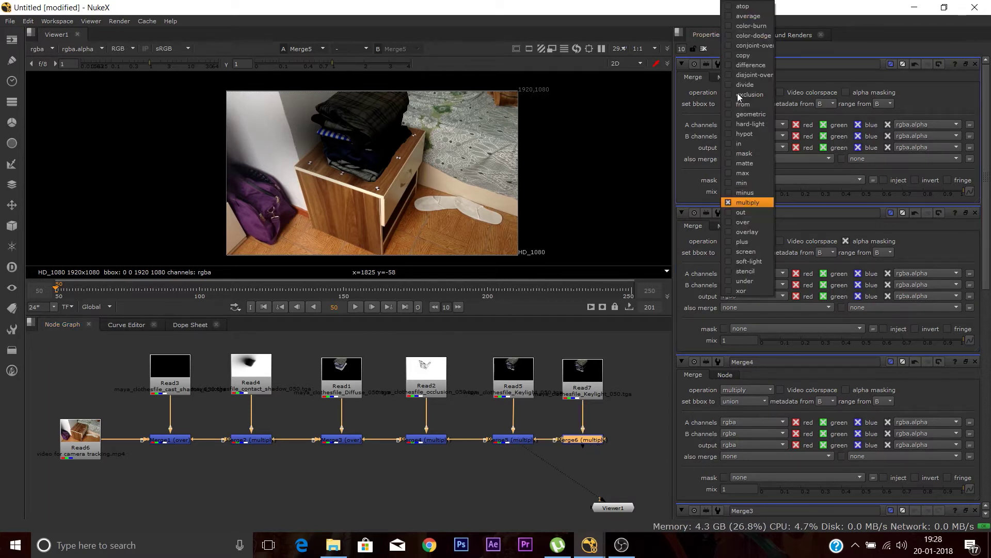
left_click(746, 251)
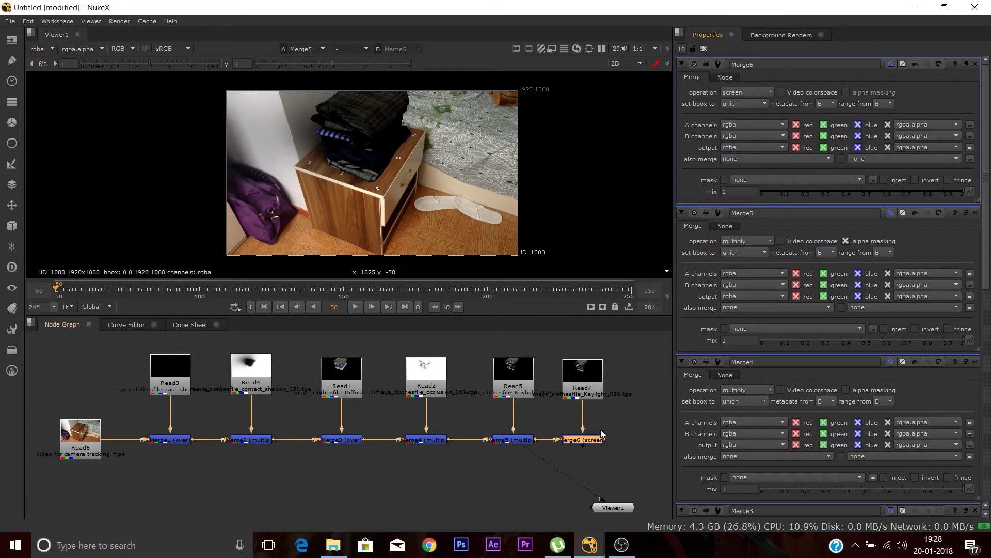
key("1")
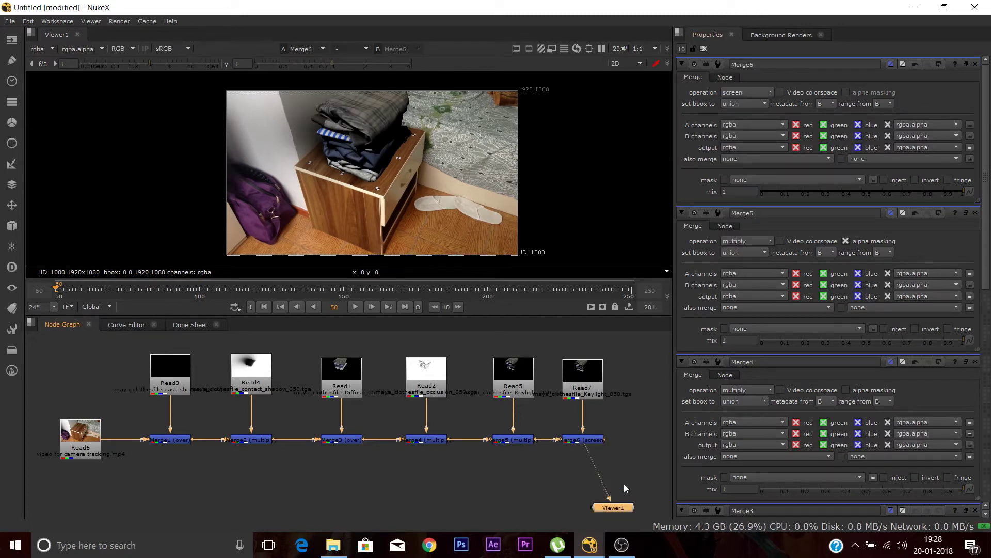
left_click_drag(620, 509, 636, 513)
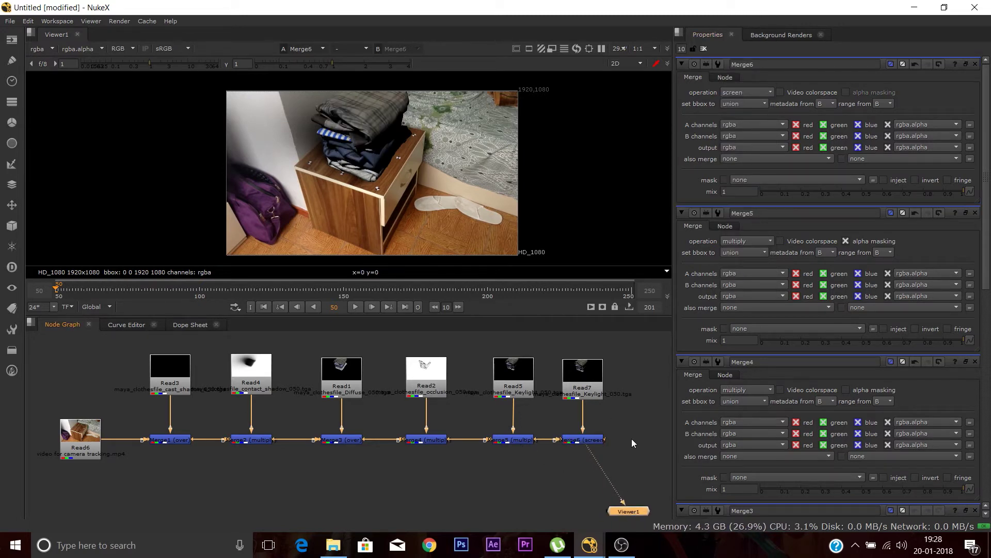
Lower the mix of the multiplied keylight Merge node to 0.57.
left_click(524, 438)
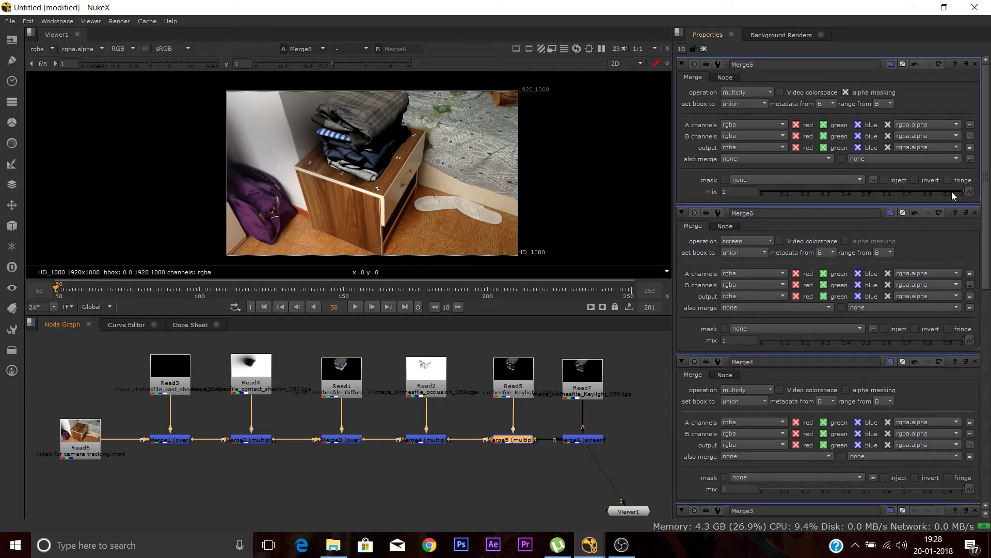
left_click_drag(952, 190, 856, 193)
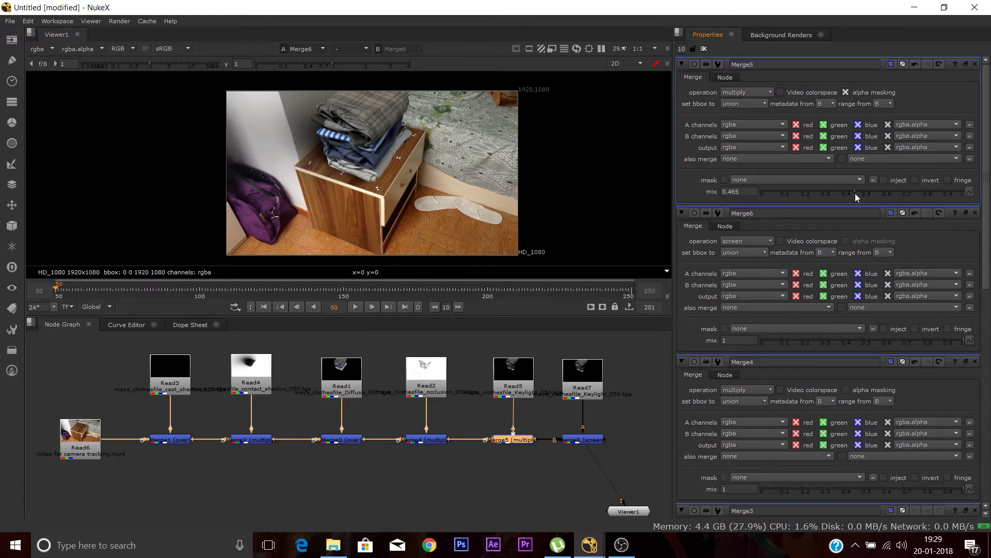
mouse_move(855, 193)
left_mouse_down()
mouse_move(871, 192)
mouse_move(806, 193)
mouse_move(870, 196)
left_mouse_up()
Set the mix of the contact shadow Merge node to 0.92.
left_click(255, 438)
left_click(939, 192)
left_click_drag(939, 191, 947, 190)
Set the mix of the multiplied keylight Merge node to 0.37.
left_click(523, 439)
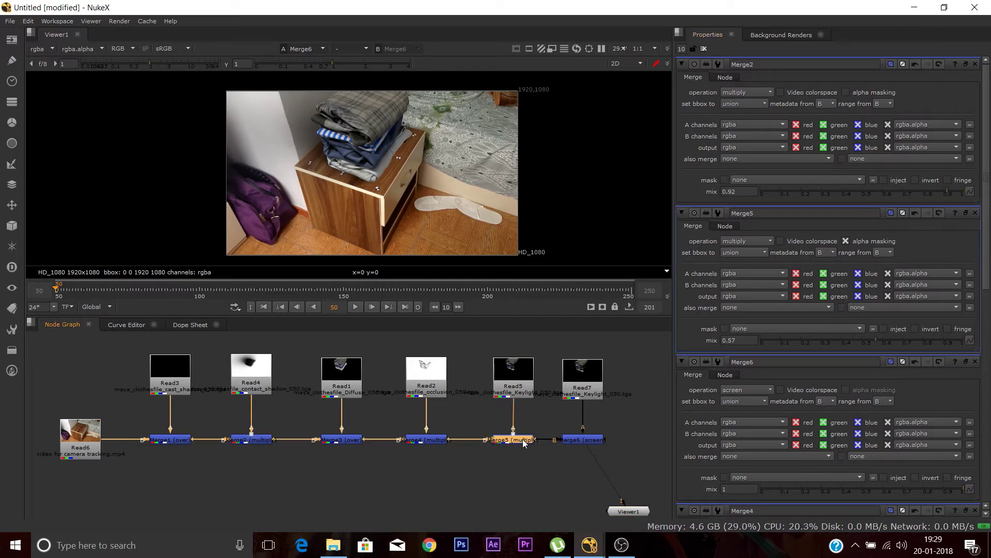
double_click(523, 439)
left_click(839, 192)
left_click(348, 412)
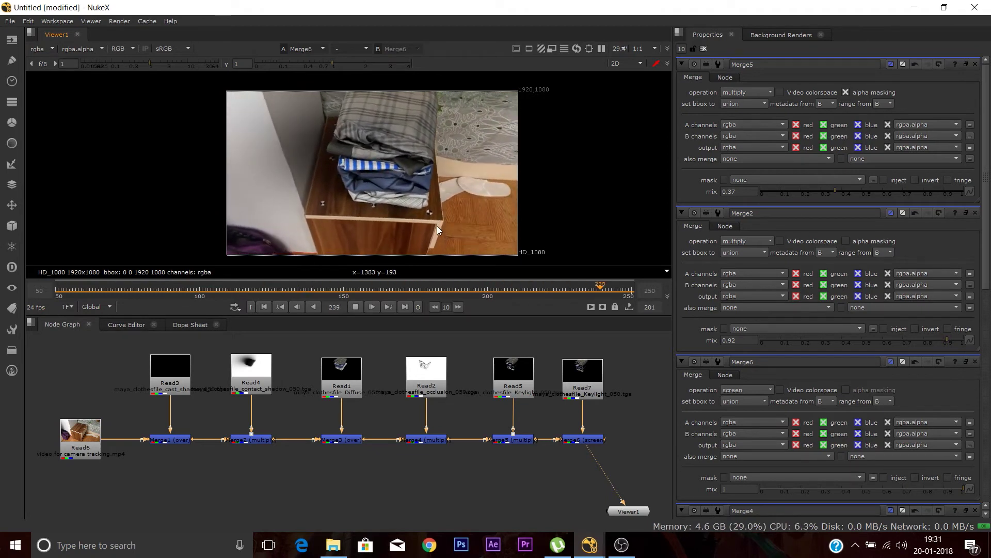
Compare the composite at frame 204 with the cast shadow Merge node disabled and enabled.
left_click(357, 306)
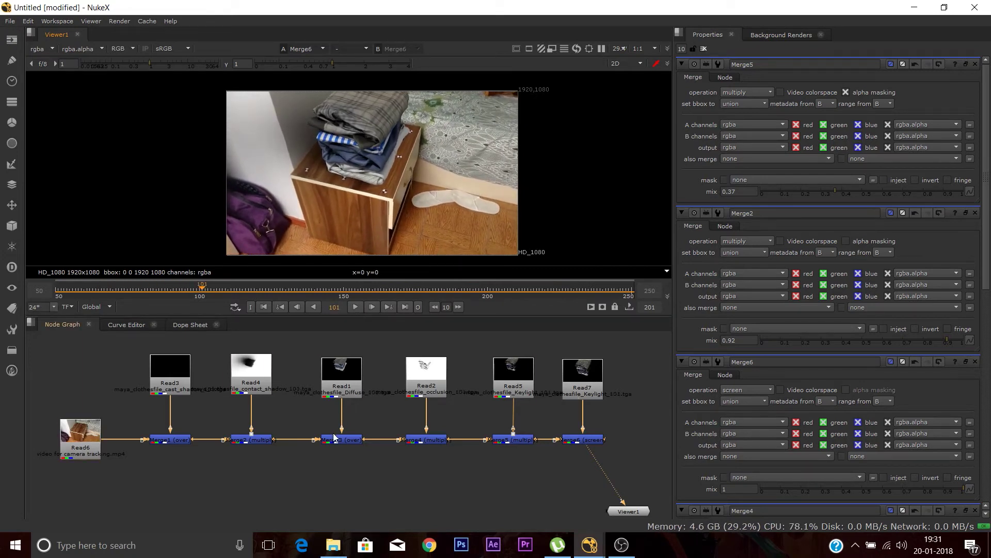
left_click(178, 439)
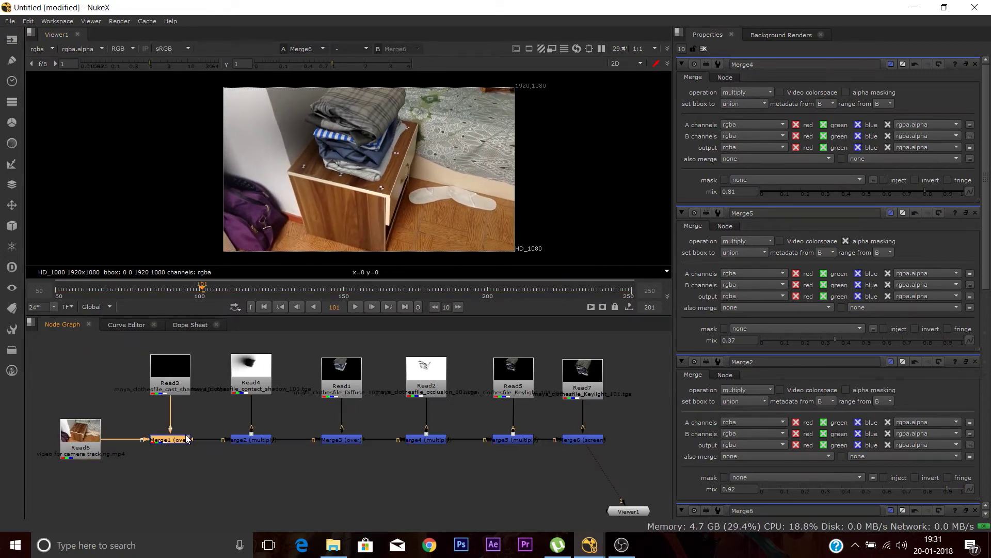
left_click(430, 294)
left_click(500, 288)
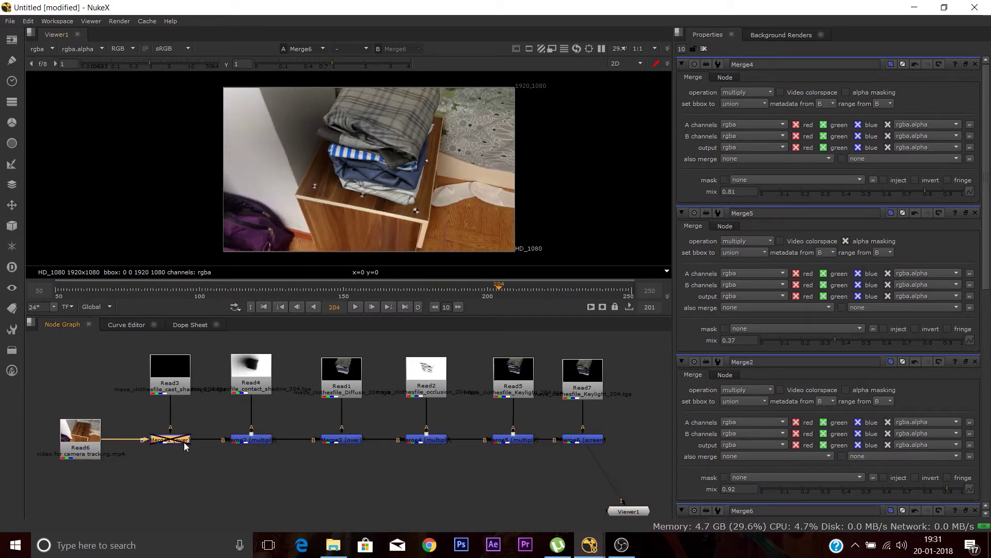
left_click_drag(631, 513, 634, 517)
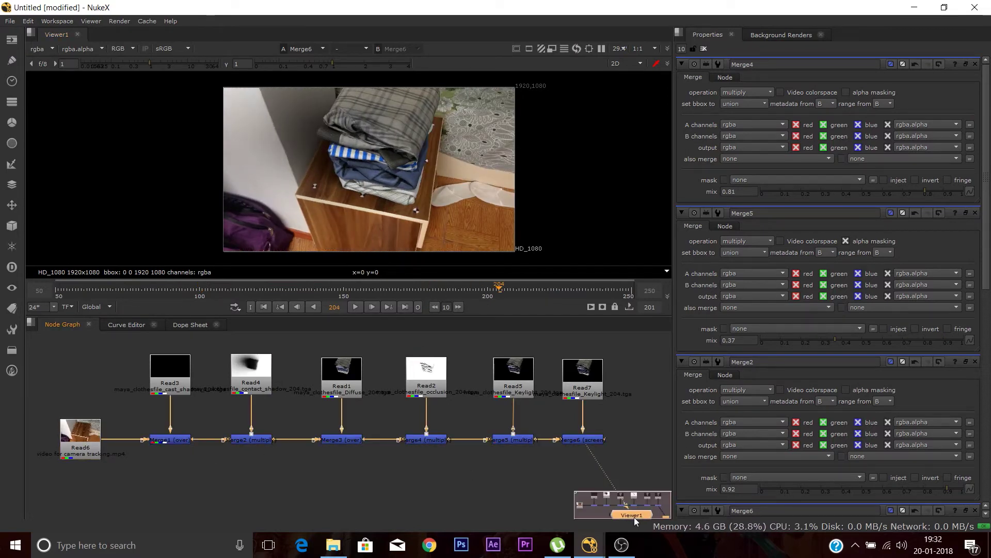
Insert a ColorLookup node between the diffuse Read node and its Merge node.
left_click(337, 388)
key("Tab")
left_click(367, 437)
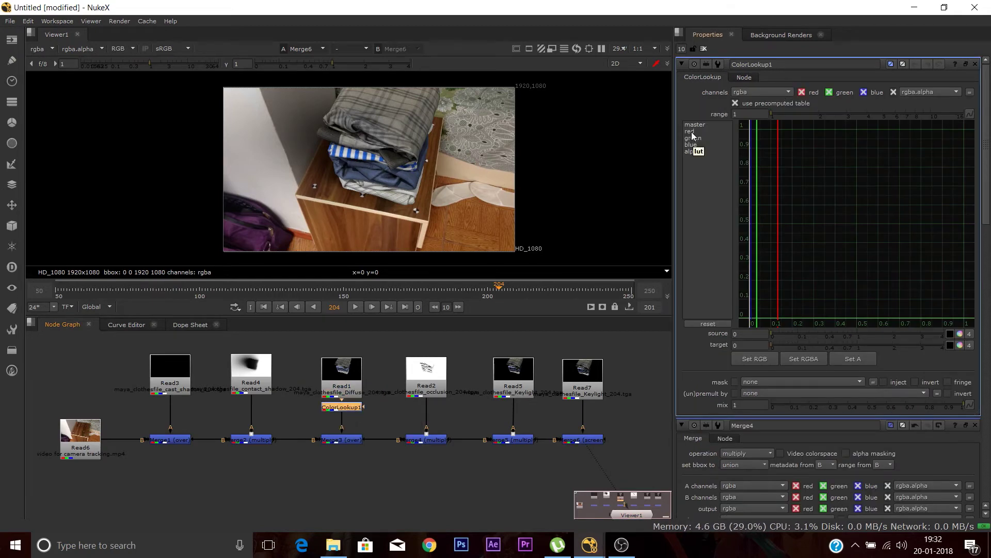
Bend the ColorLookup's red curve upward near its top end and its green curve slightly downward.
left_click(692, 132)
left_click(963, 129)
left_click_drag(944, 147, 942, 140)
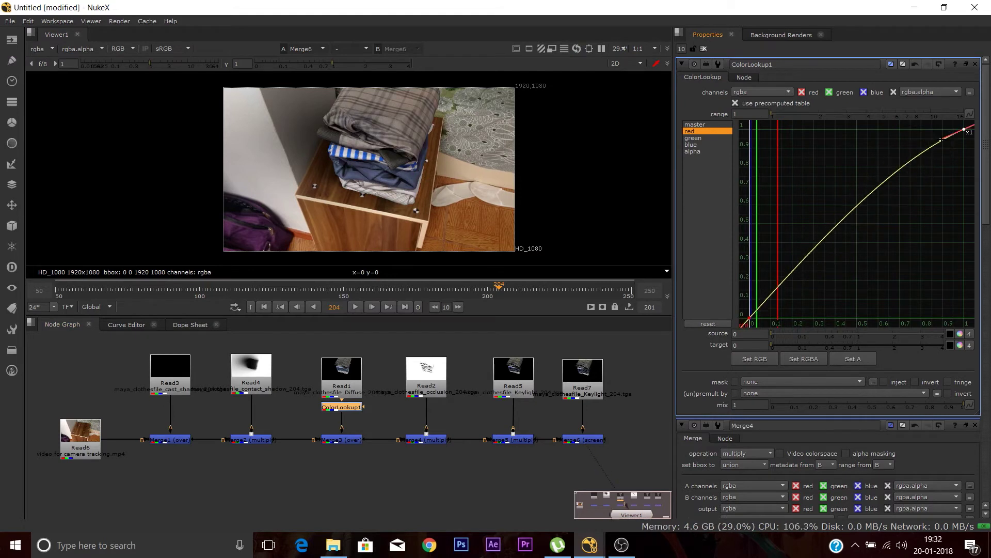
left_click(694, 145)
left_click(690, 131)
left_click(693, 138)
left_click_drag(940, 150, 946, 151)
Set the ColorLookup's mix to 0.545 and inspect the clothes close up at frame 141.
left_click(267, 306)
left_click(318, 290)
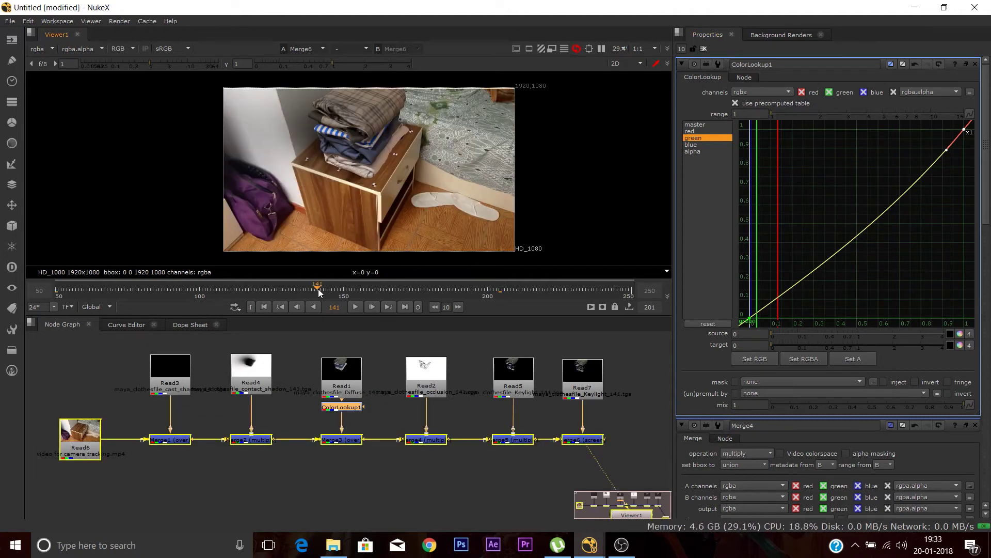
left_click(922, 406)
left_click(876, 404)
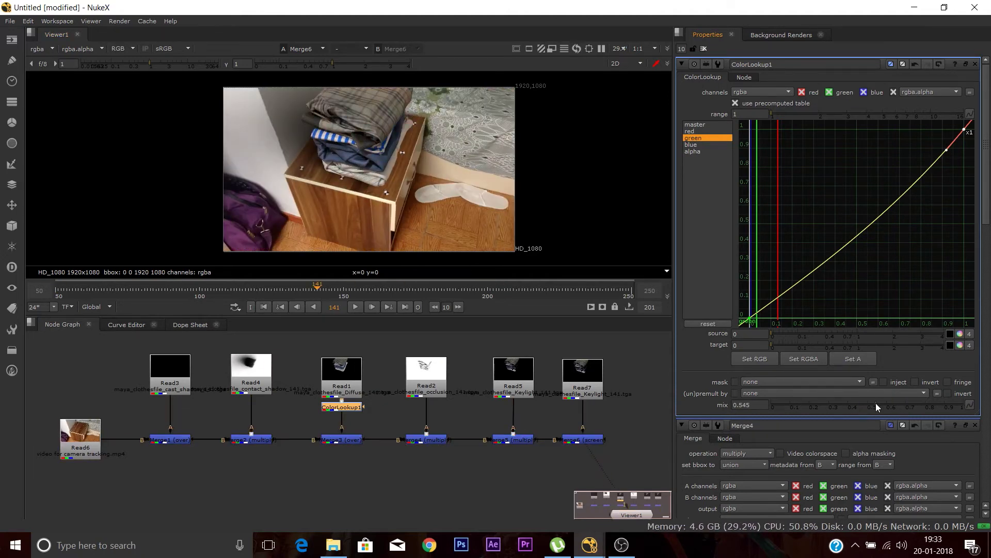
left_click(342, 407)
scroll(402, 170, "up", 4)
scroll(411, 143, "down", 2)
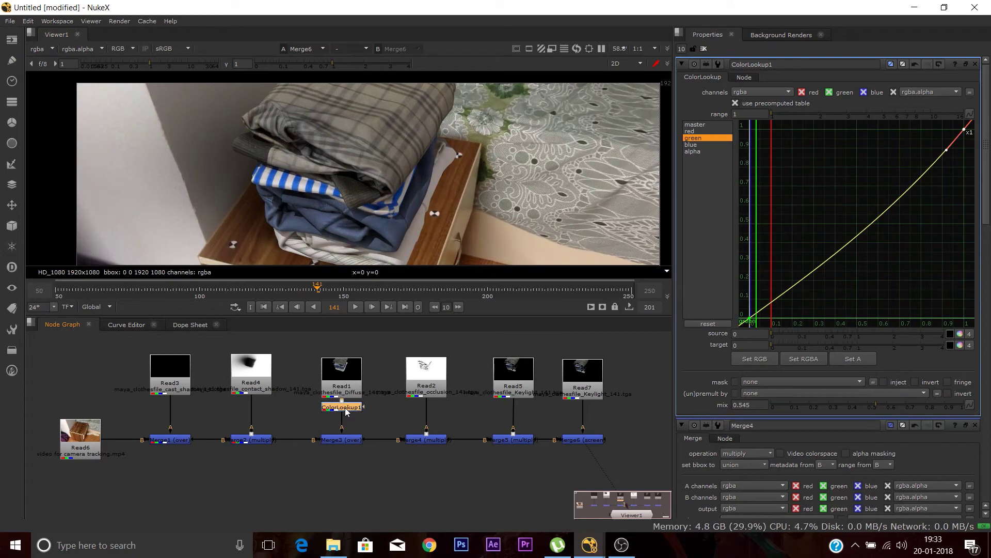
scroll(357, 227, "down", 2)
middle_click_drag(429, 212, 418, 149)
Insert an F_ReGrain node between the screened keylight Merge node and the Viewer.
middle_click_drag(531, 495, 460, 457)
left_click_drag(561, 476, 515, 507)
left_click(464, 438)
key("Tab")
type("f")
scroll(475, 460, "down", 2)
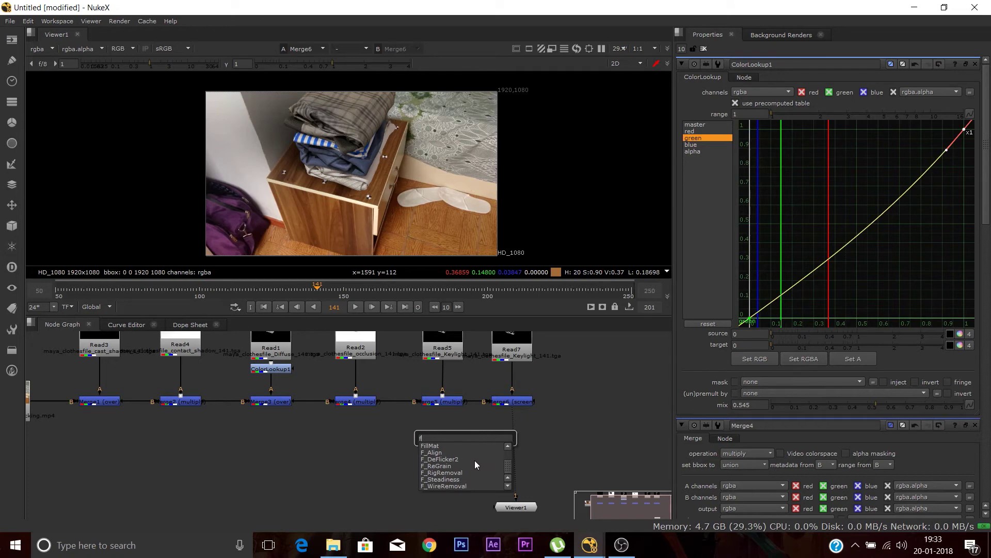
left_click(448, 466)
left_click_drag(462, 440, 523, 453)
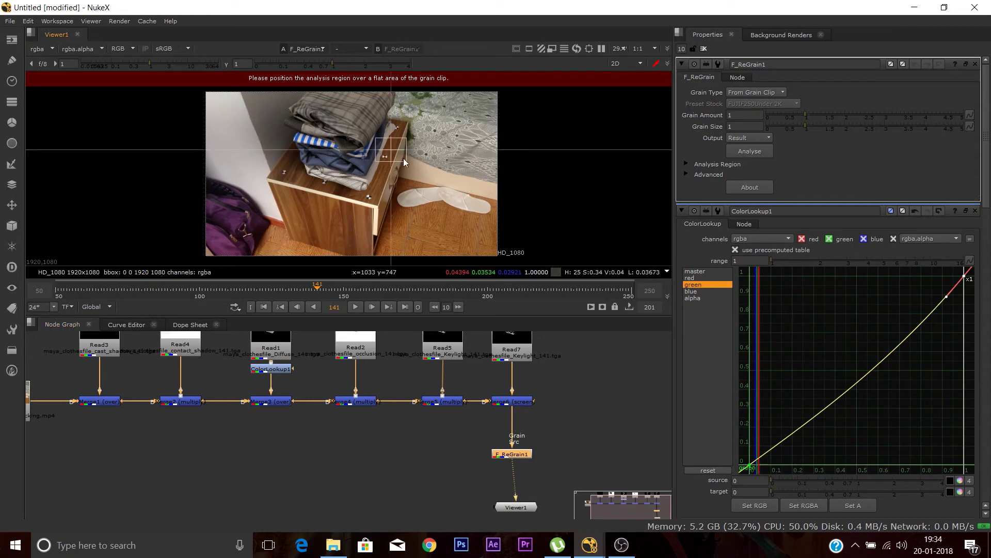
Position the grain analysis region on the lower edge of the bed sheet and set the grain amount to 0.18.
scroll(396, 149, "up", 3)
scroll(419, 156, "down", 1)
middle_click_drag(400, 146, 428, 189)
left_click_drag(805, 116, 772, 116)
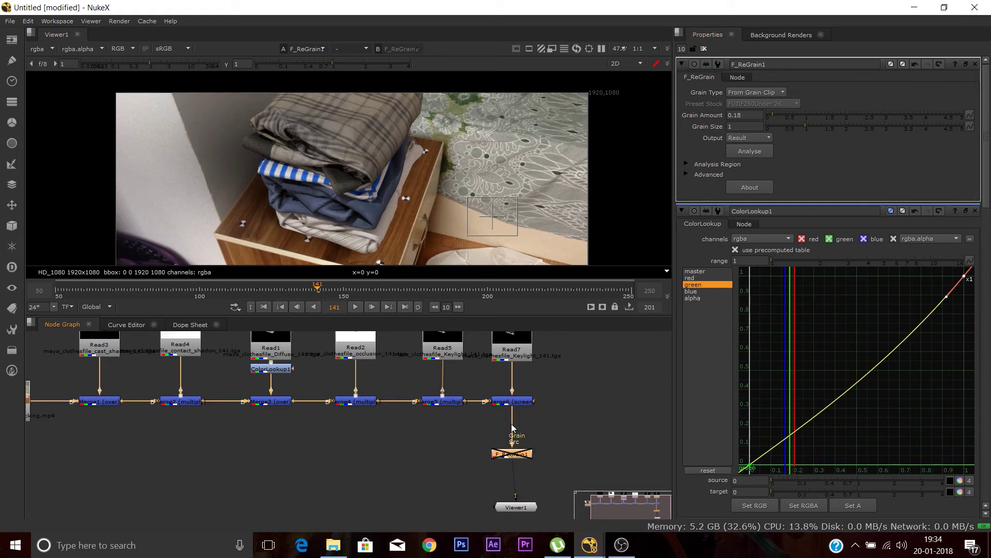
scroll(429, 140, "up", 8)
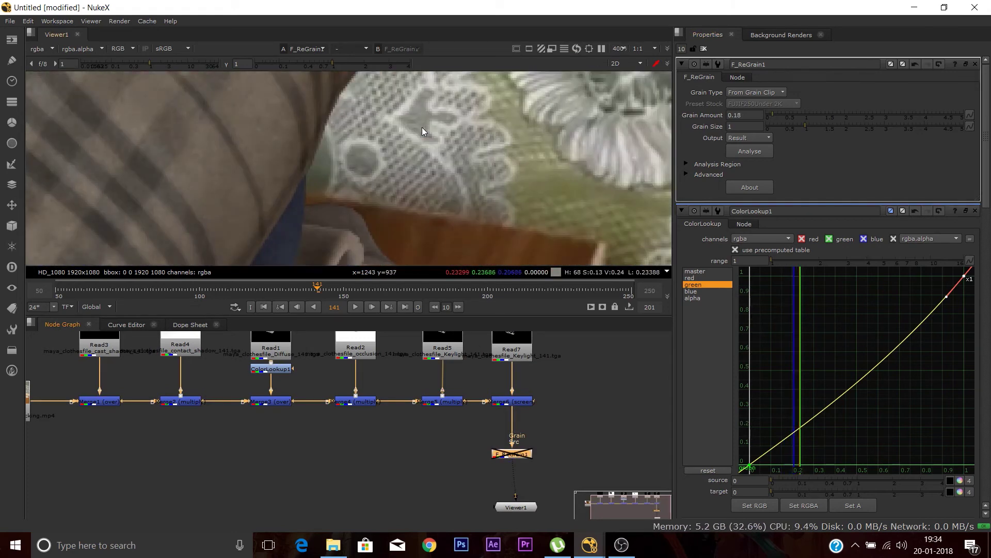
Set the F_ReGrain amount to 0.2 and check the grain on the clothes.
mouse_move(778, 115)
left_mouse_down()
mouse_move(902, 115)
mouse_move(774, 121)
left_mouse_up()
scroll(448, 170, "down", 4)
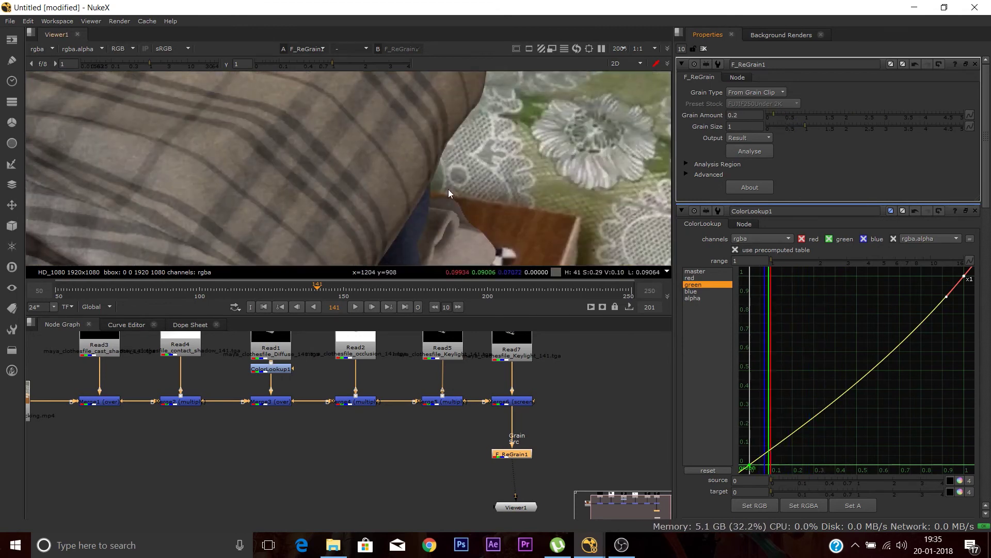
scroll(448, 189, "down", 3)
scroll(494, 144, "up", 3)
scroll(490, 139, "down", 6)
middle_click_drag(532, 181, 501, 161)
Add a Constant node beside F_ReGrain with a teal color of green 0.084 and blue 0.096.
middle_click_drag(534, 504, 523, 464)
left_click_drag(522, 464, 523, 508)
left_click(467, 459)
key("Tab")
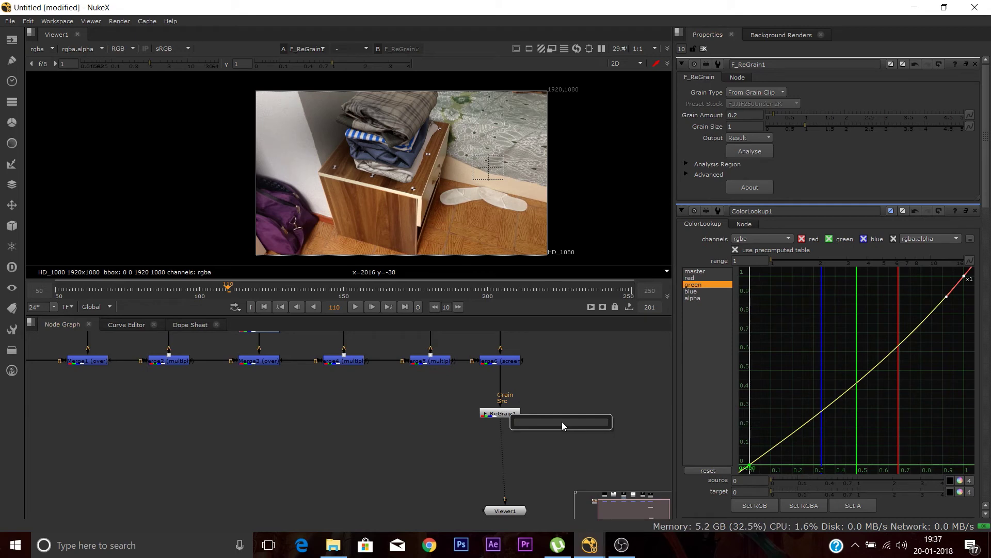
type("co")
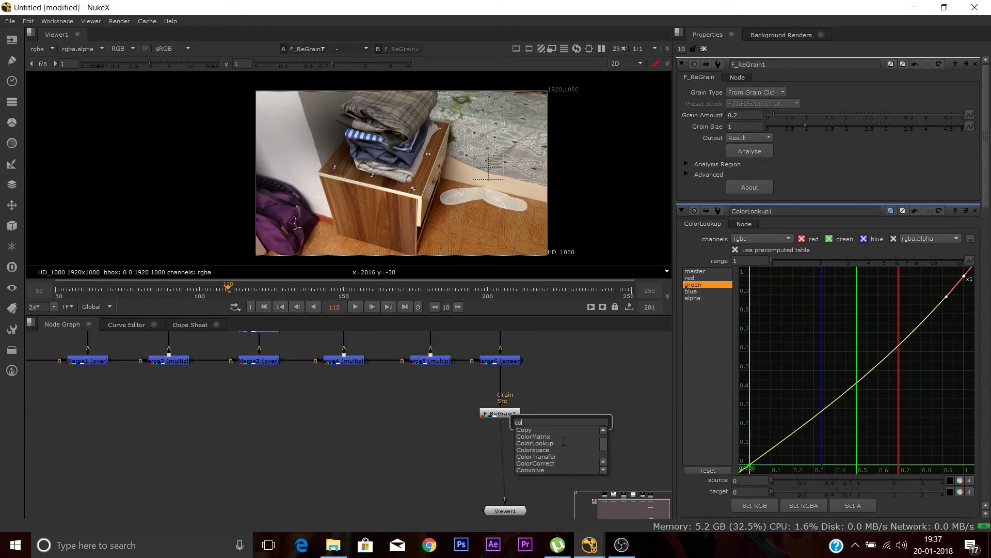
left_click(546, 430)
left_click_drag(557, 432, 579, 412)
Add a Merge node with F_ReGrain as B and the Constant as A, and show it in the viewer.
left_click(547, 456)
key("m")
left_click_drag(525, 447, 562, 425)
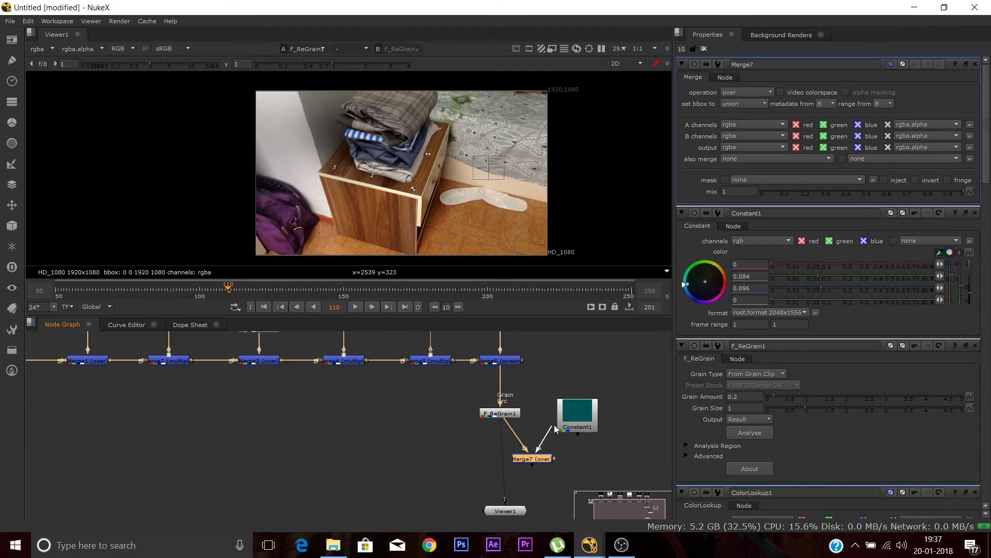
key("1")
Change the Constant's color to dark blue with red and green 0.013 and blue and alpha 0.056.
left_click(581, 416)
left_click_drag(817, 276, 809, 299)
left_click_drag(771, 264, 789, 263)
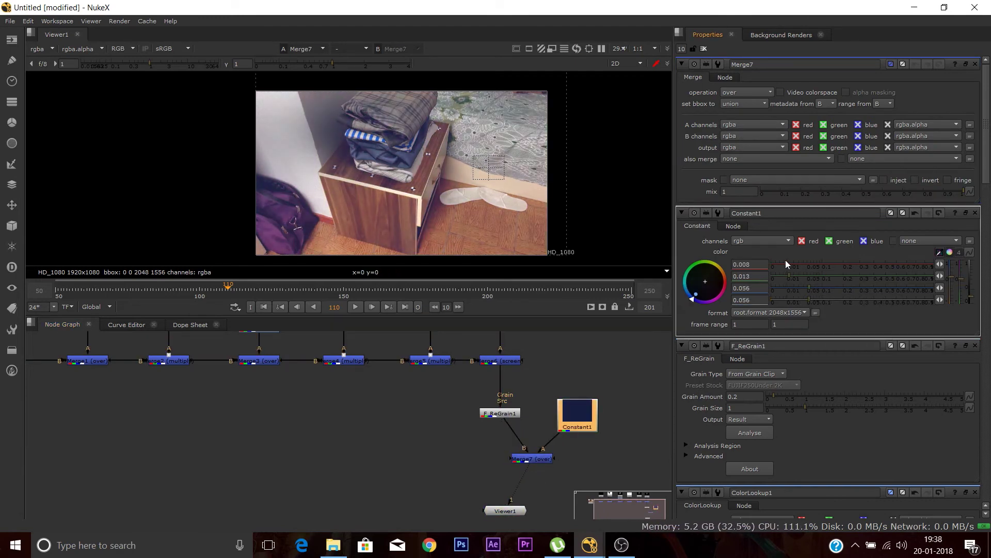
Set the operation of the Constant's Merge node to max after trying plus, and inspect the image.
left_click(540, 459)
left_click(746, 93)
left_click(743, 202)
left_click(747, 92)
left_click(748, 240)
left_click(755, 95)
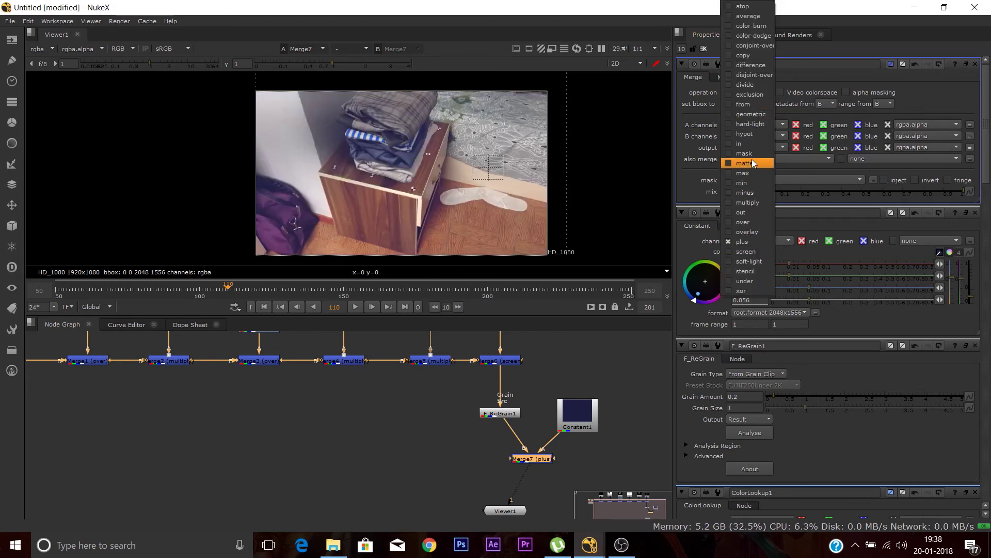
left_click(744, 173)
scroll(480, 168, "up", 5)
scroll(455, 155, "down", 3)
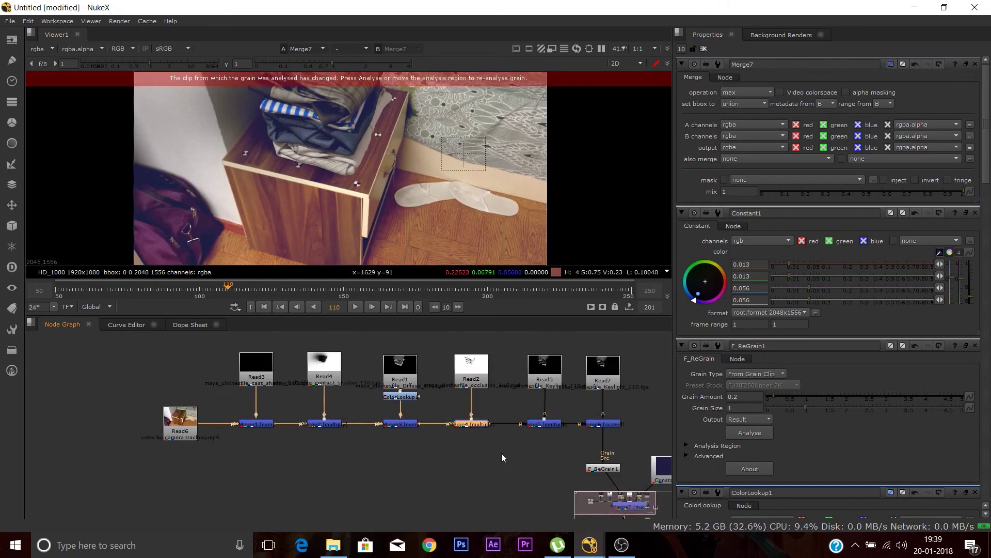
Align the Constant's Merge node under F_ReGrain and open the F_ReGrain settings.
middle_click_drag(502, 458, 362, 420)
left_click_drag(485, 467, 463, 469)
double_click(463, 430)
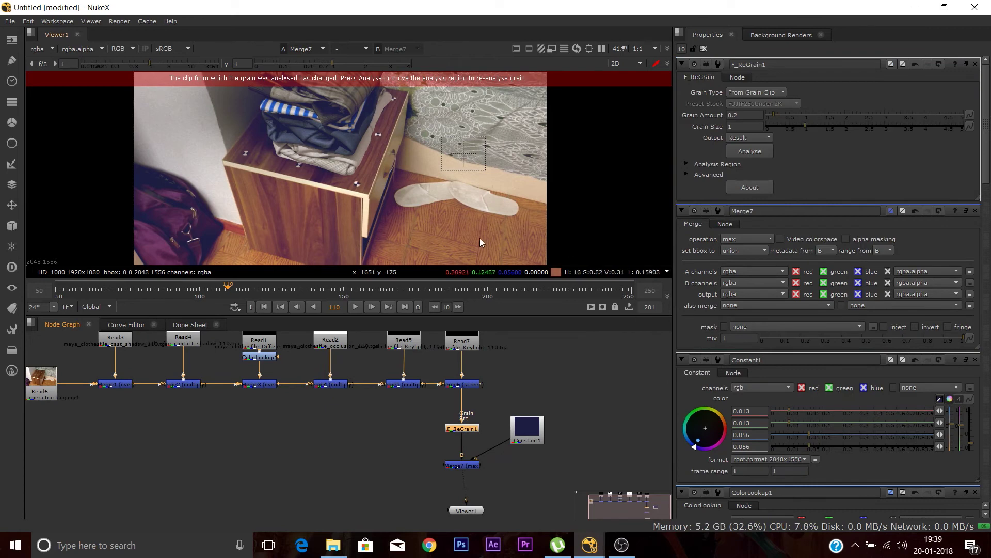
scroll(481, 231, "down", 2)
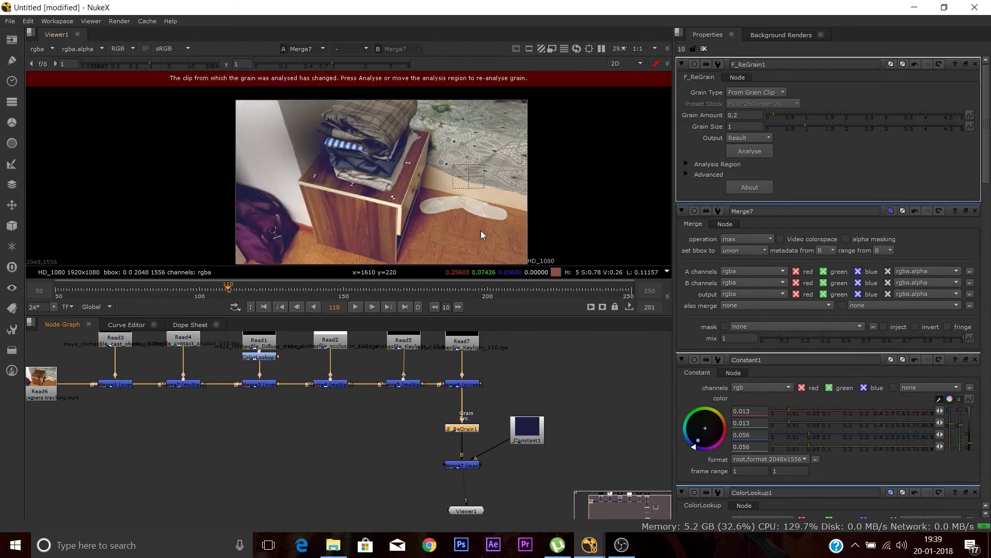
Return to frame 50 and add a Write node between the final Merge node and the Viewer.
left_click(265, 308)
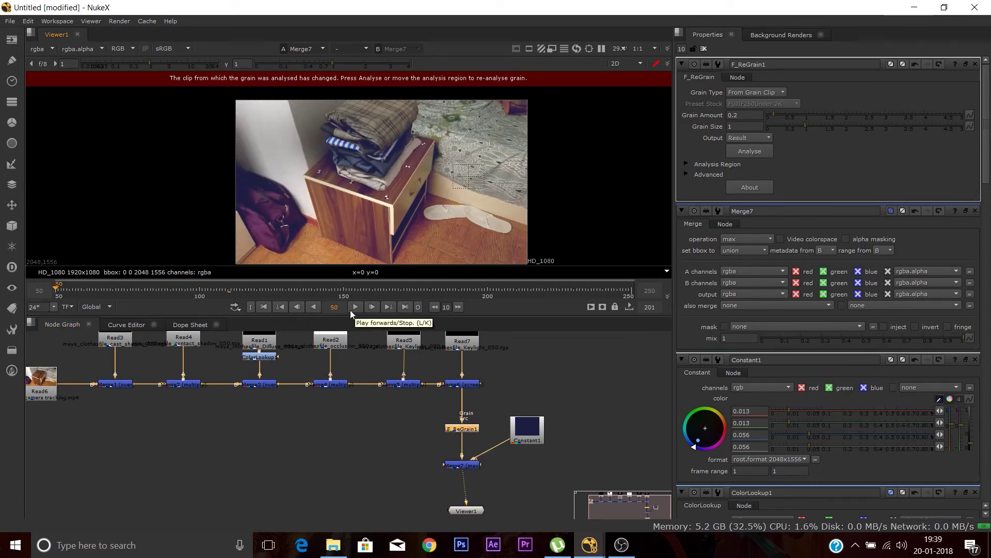
left_click_drag(481, 507, 411, 510)
key("Tab")
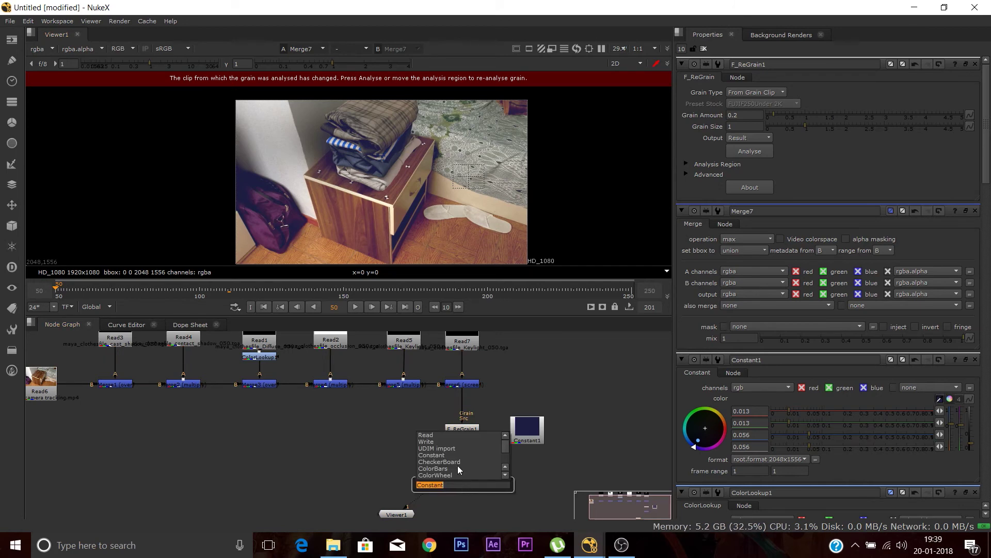
left_click(437, 440)
mouse_move(462, 484)
left_mouse_down()
mouse_move(437, 499)
mouse_move(460, 466)
left_mouse_up()
key("1")
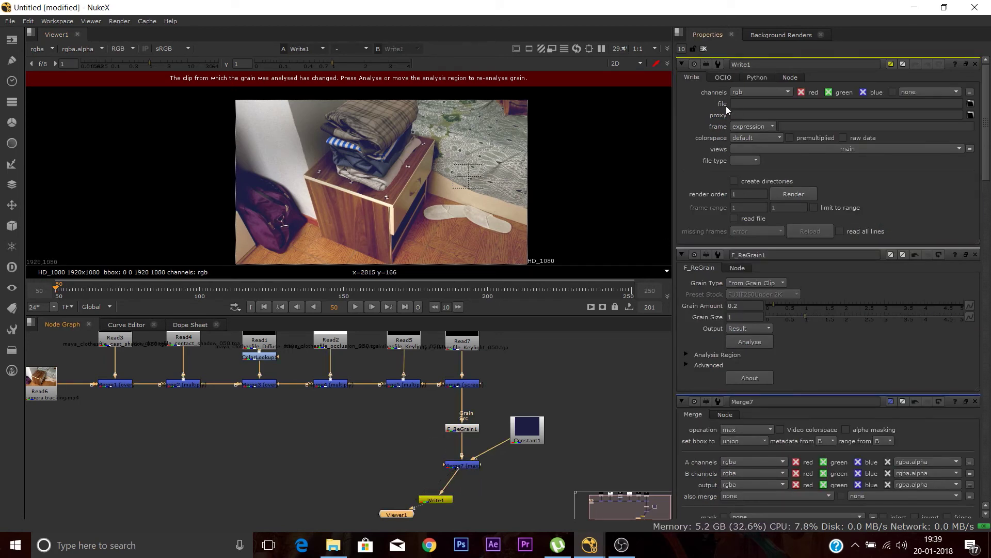
Set the Write node's output file to D:/WORK/Nuke/Clothes/render.mov.
left_click(971, 104)
left_click(331, 232)
double_click(433, 256)
double_click(430, 216)
double_click(426, 238)
type("render.mov")
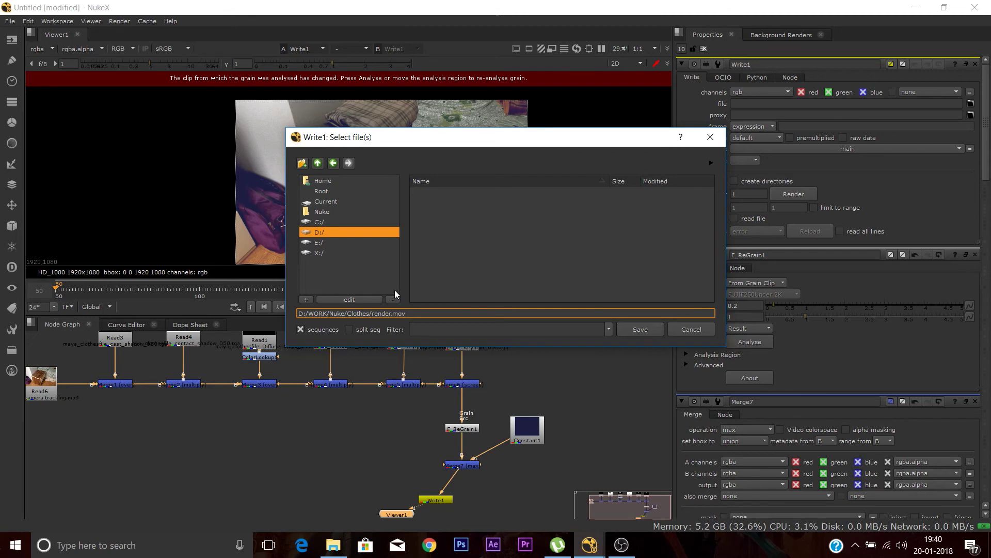
left_click(640, 329)
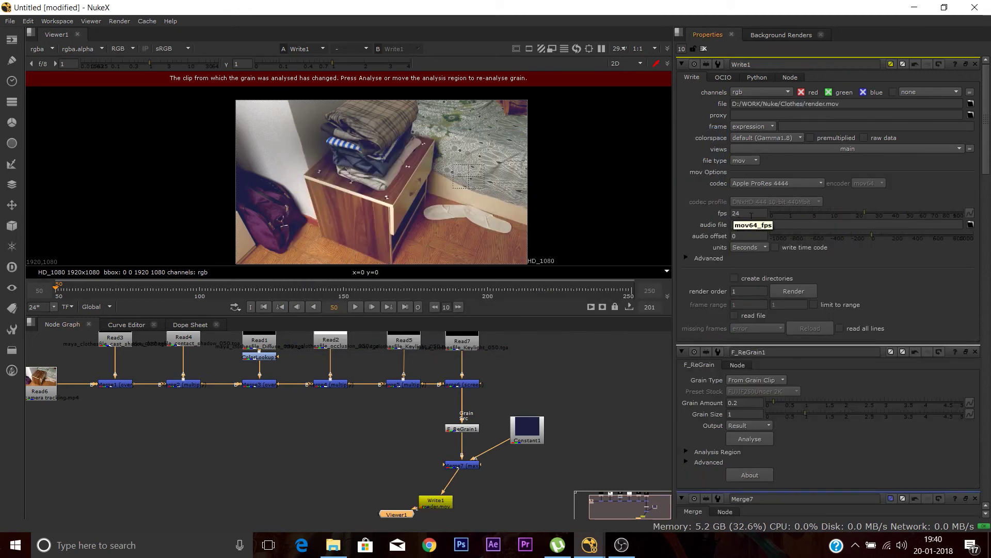
Render the Write node over the global frame range 50-250.
left_click(793, 291)
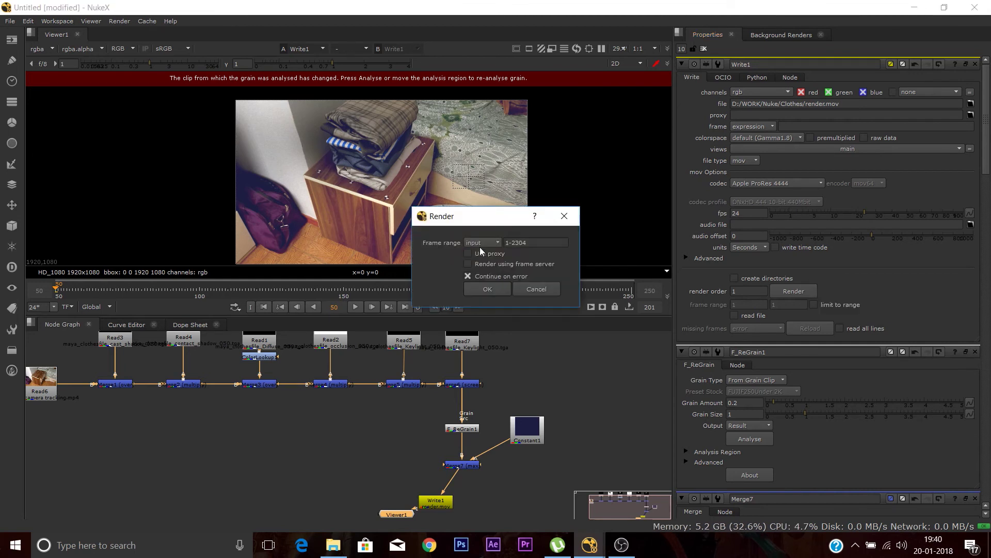
left_click(498, 288)
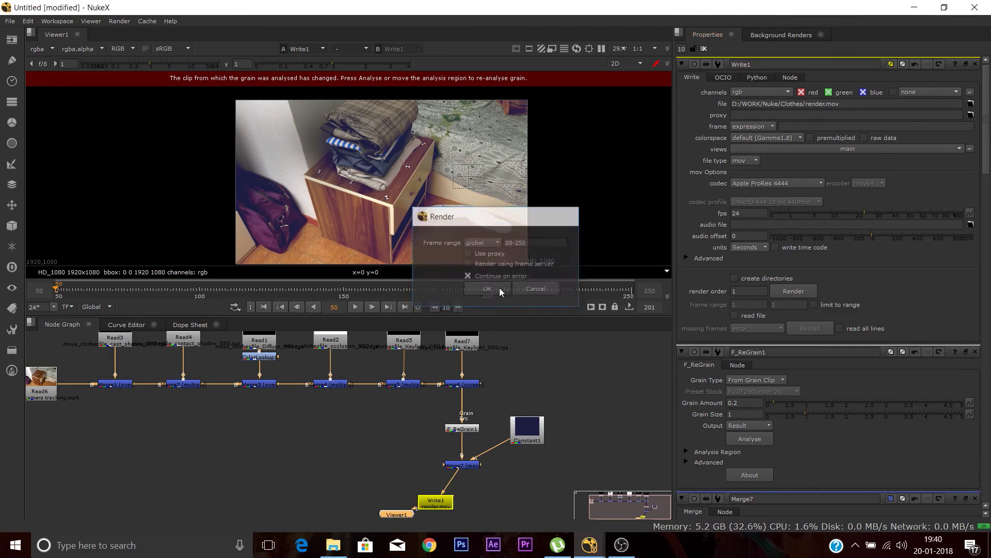